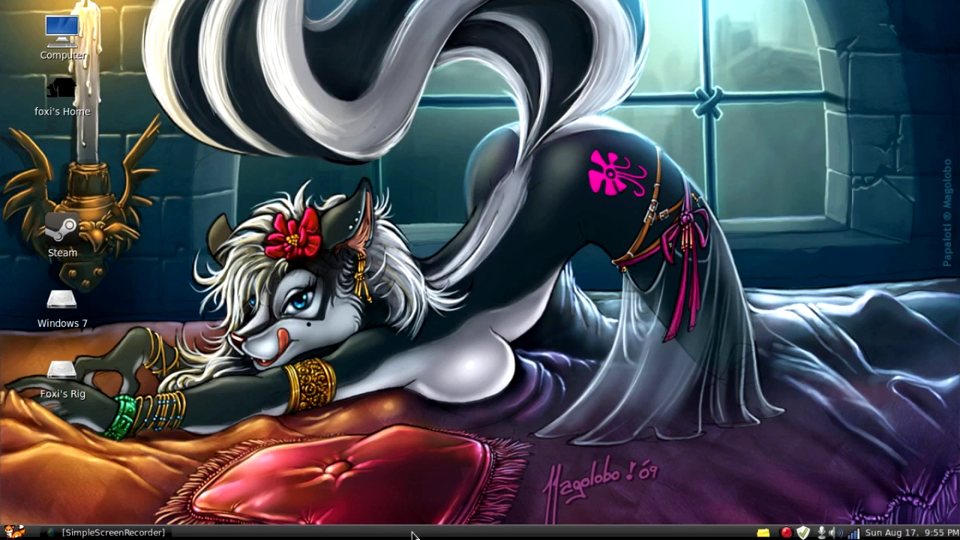
Step: Minimise the screen recorder window after briefly opening the applications menu
click(15, 532)
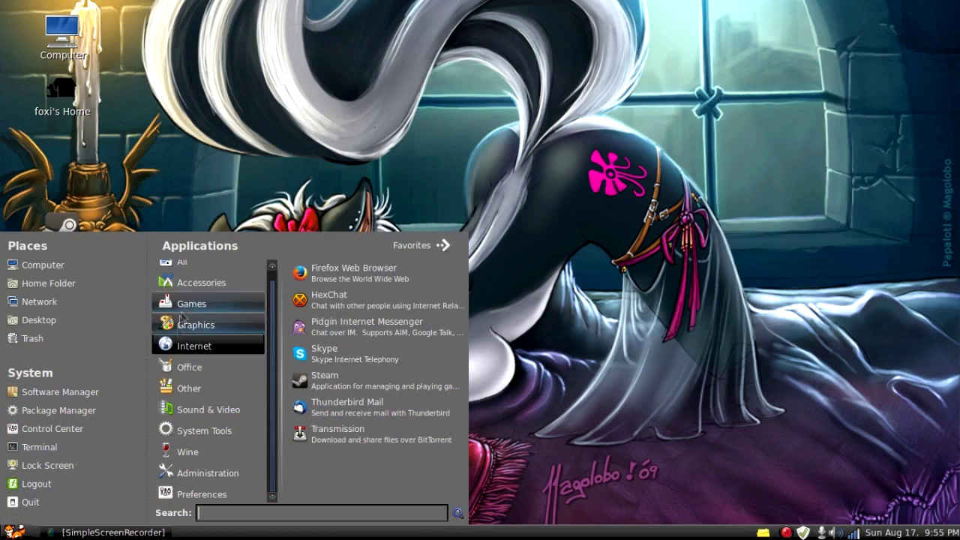
click(190, 148)
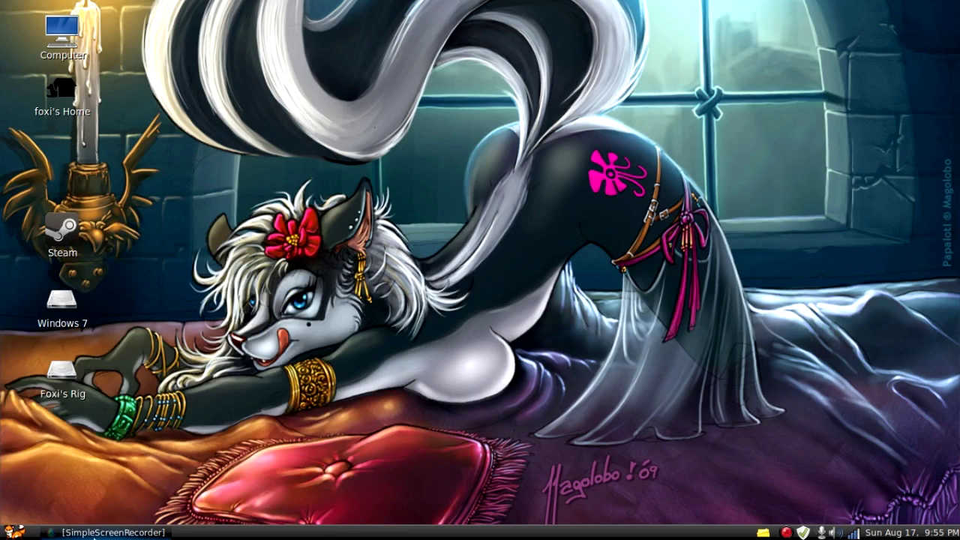
click(105, 532)
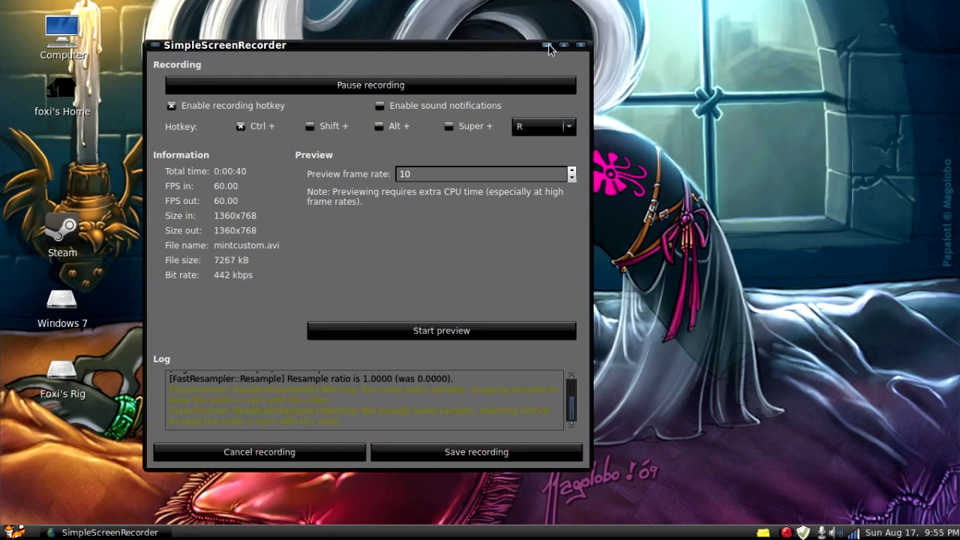
click(547, 46)
Step: Open Change Desktop Background from the desktop context menu and browse the wallpapers
right_click(439, 204)
click(420, 199)
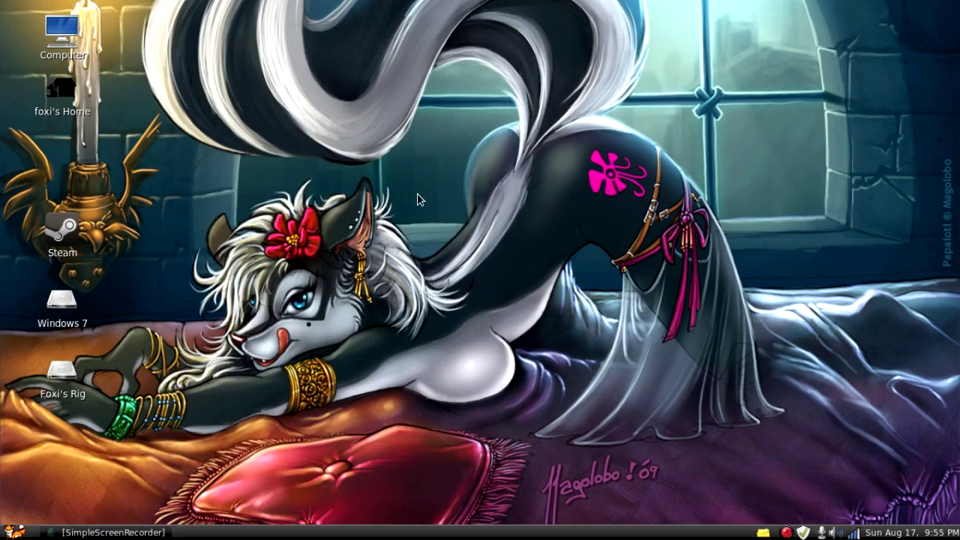
right_click(440, 120)
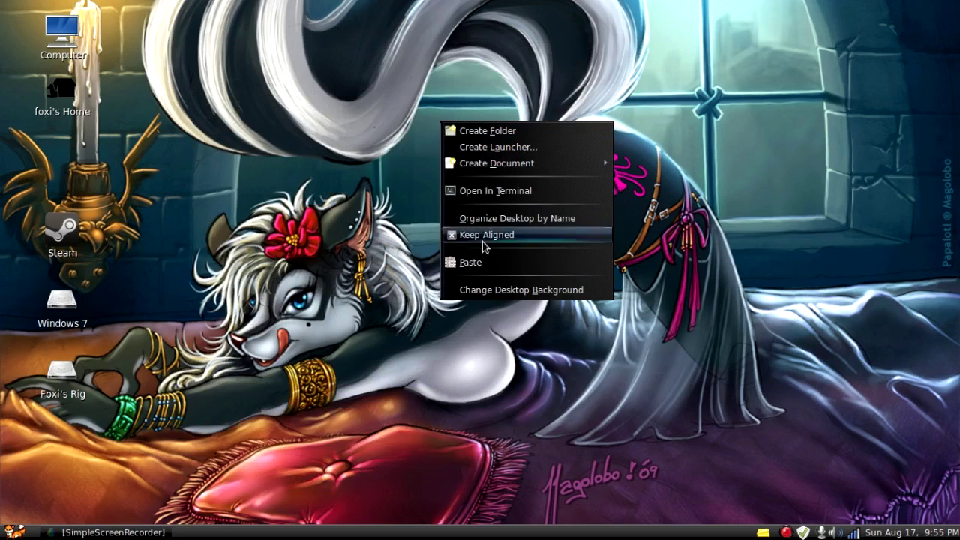
right_click(401, 157)
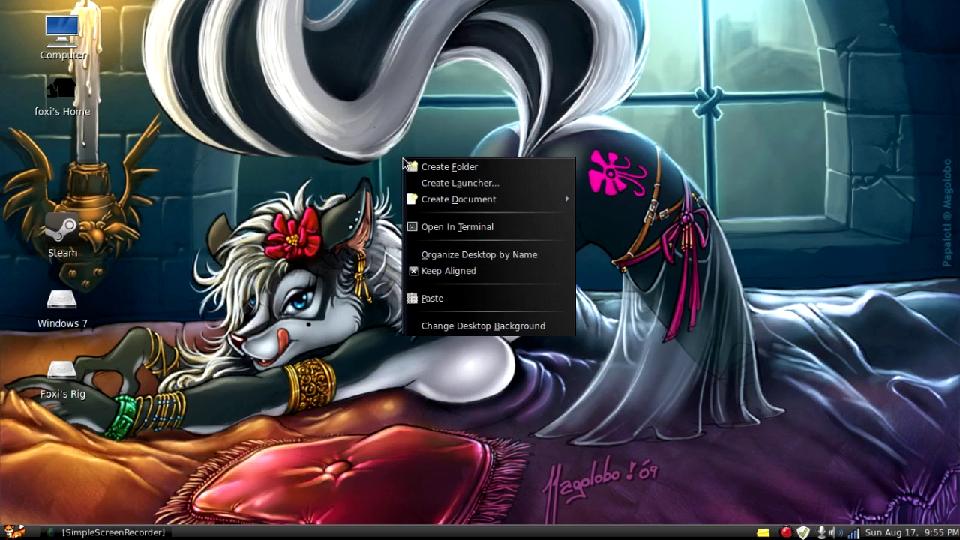
click(465, 325)
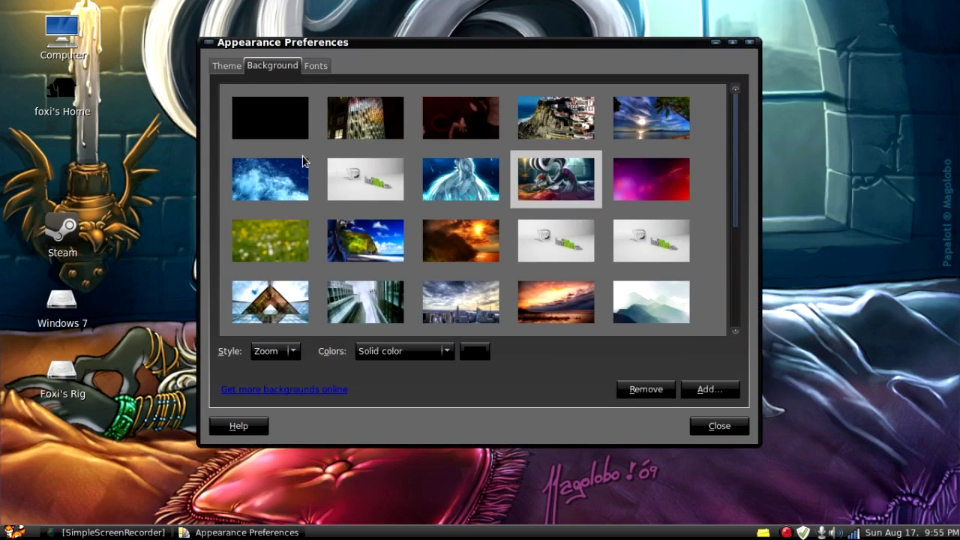
scroll(412, 207, down, 3)
scroll(411, 207, down, 2)
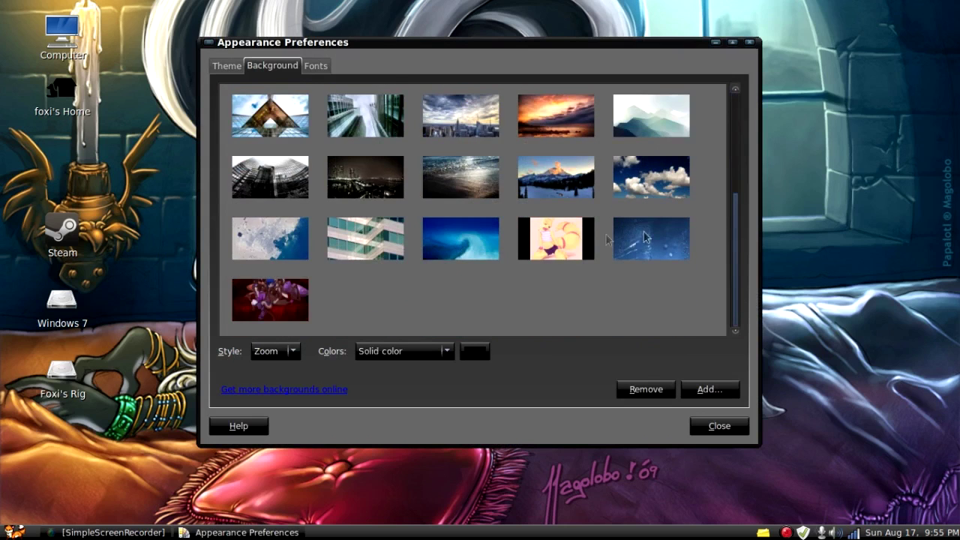
scroll(411, 206, up, 4)
Step: View the font settings, then open the installed themes' Customize Theme dialog
click(325, 69)
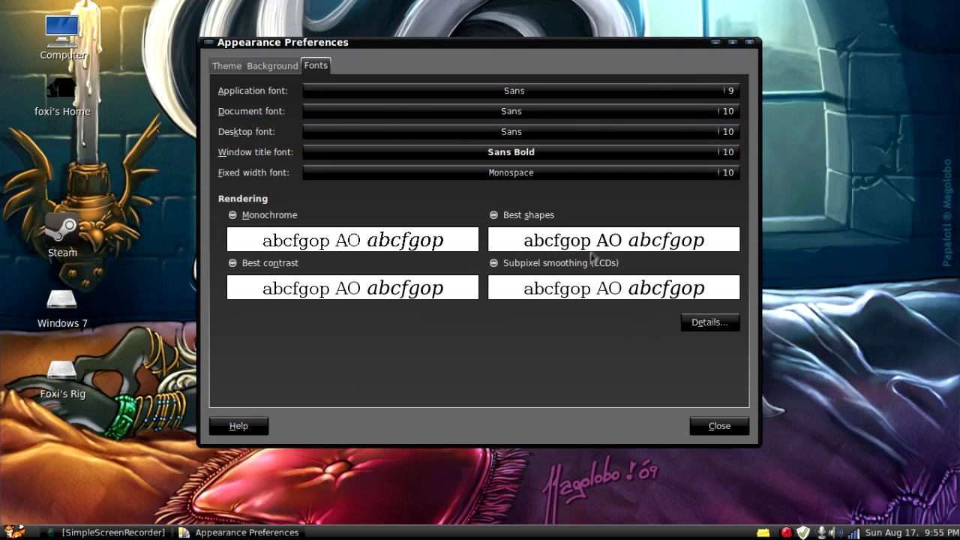
click(225, 71)
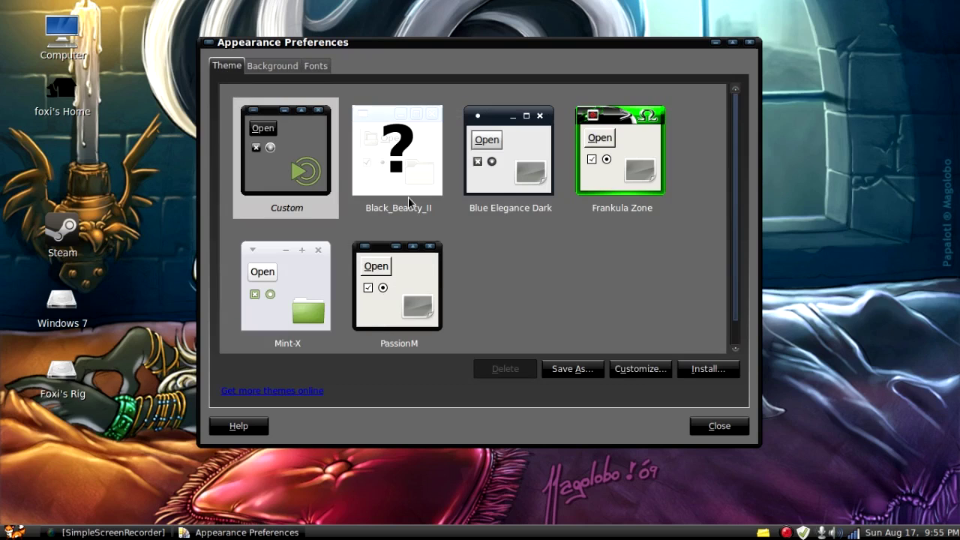
click(624, 371)
Step: Select BlueHeart as the custom theme's controls style
scroll(443, 235, up, 5)
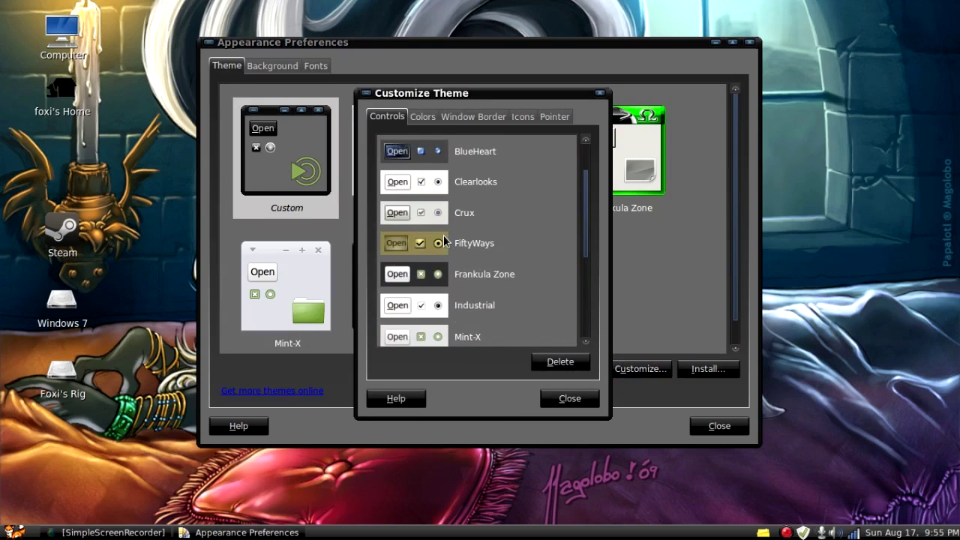
scroll(465, 255, down, 8)
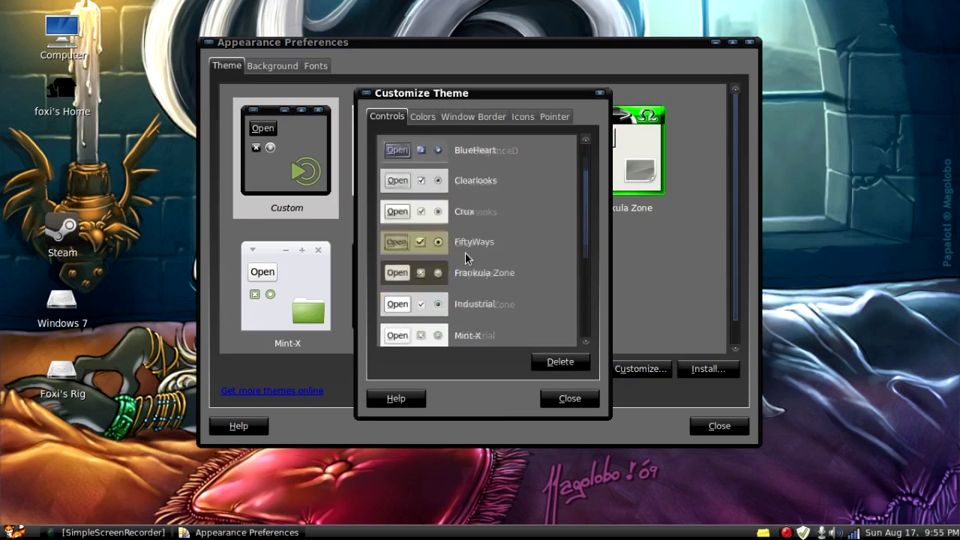
scroll(465, 255, up, 7)
scroll(465, 252, up, 1)
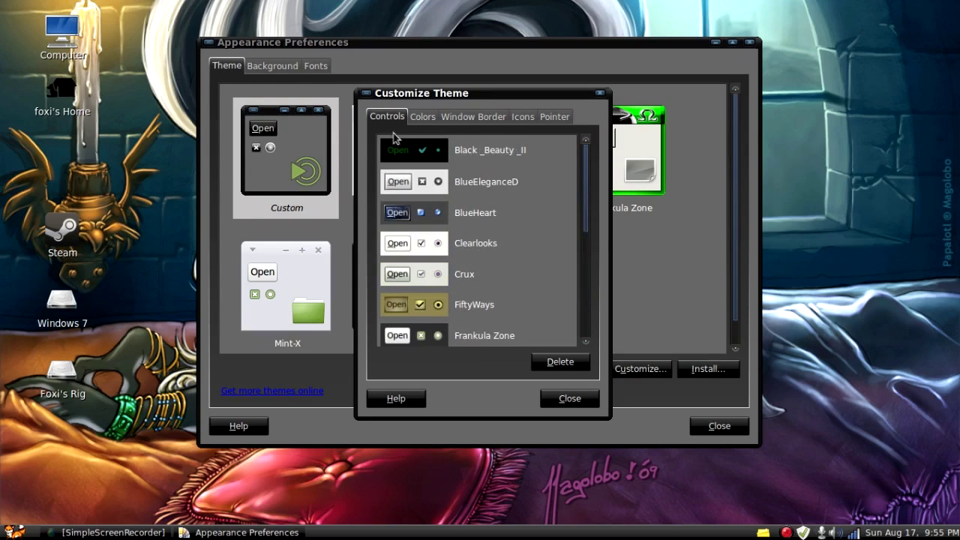
click(414, 216)
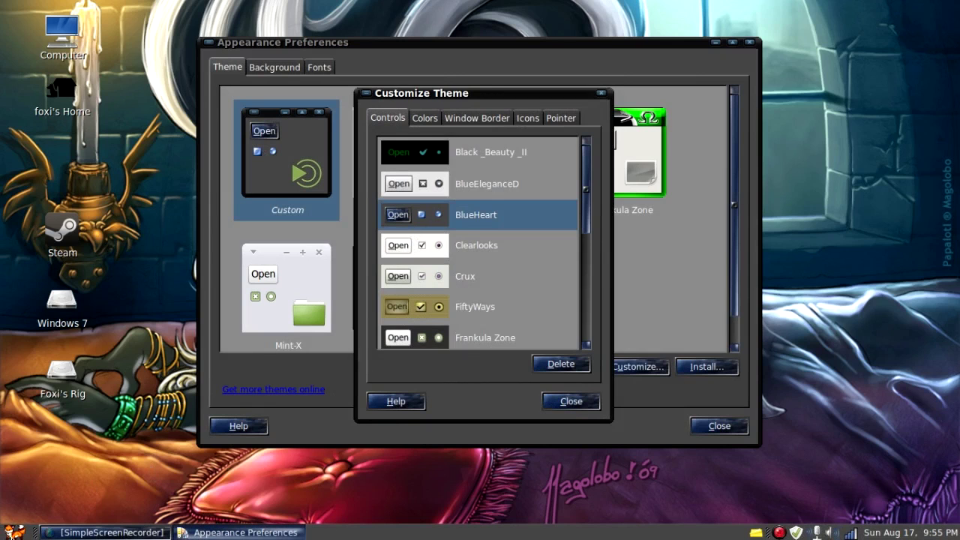
key(super)
Step: Launch LibreOffice and create a new blank Writer document, Untitled 1
click(325, 262)
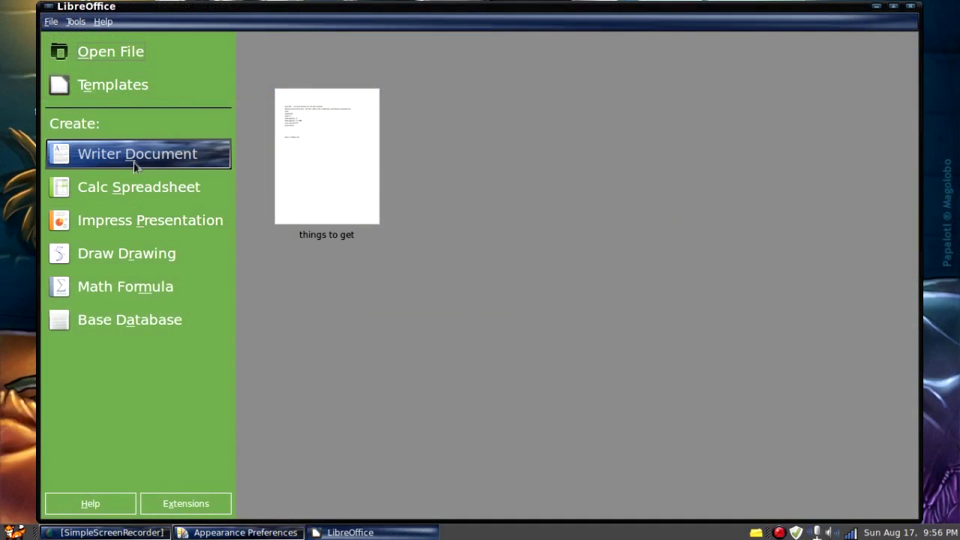
click(134, 160)
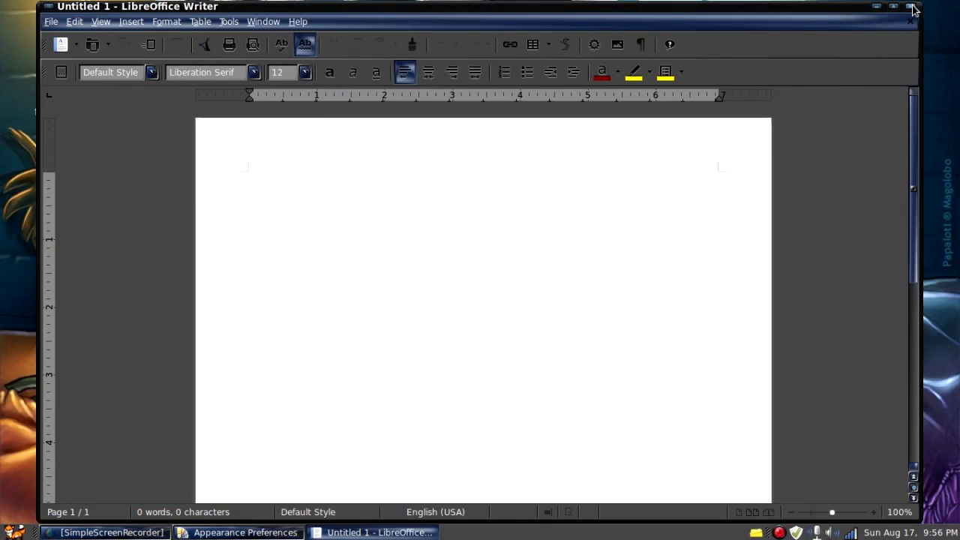
Step: Try the Black_Beauty_II and FiftyWays control styles, previewing each in Writer
click(877, 7)
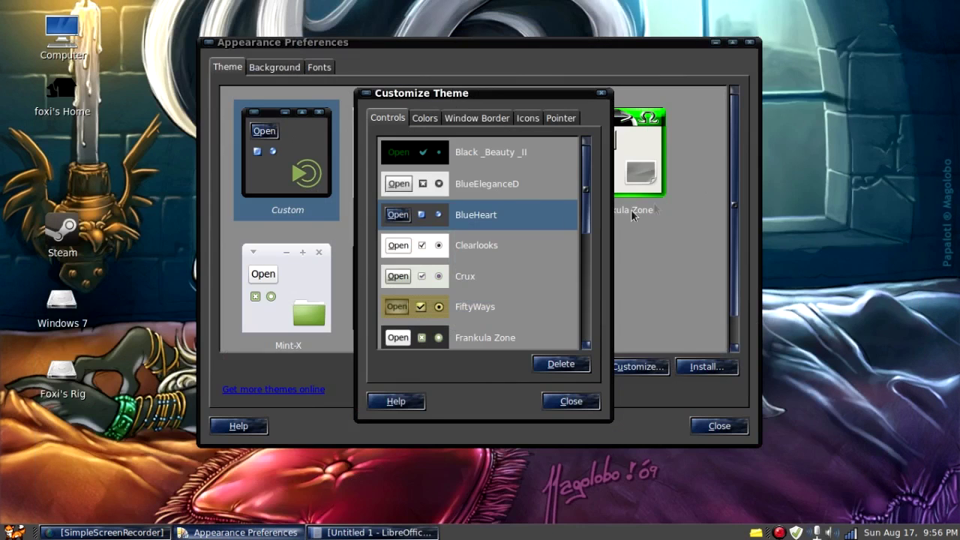
click(488, 156)
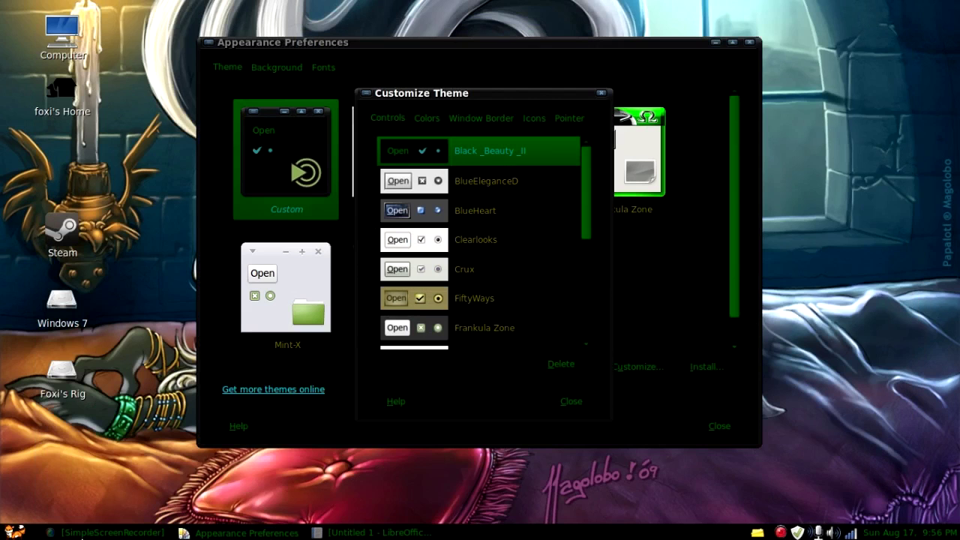
click(360, 532)
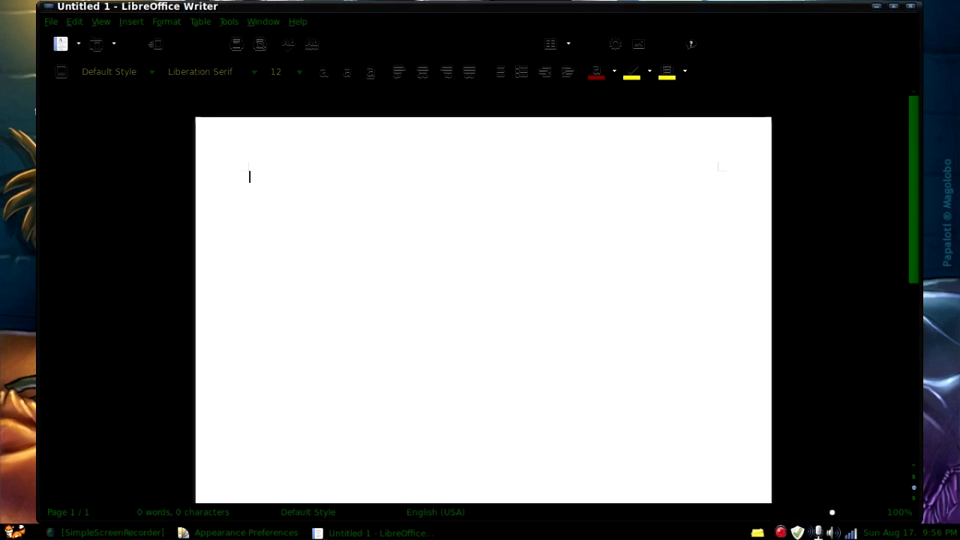
click(341, 537)
click(486, 302)
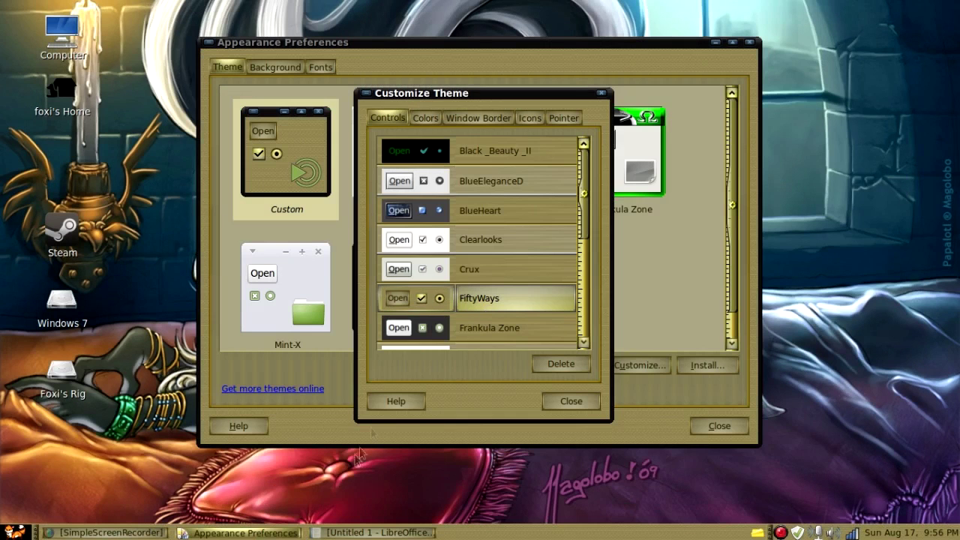
click(353, 533)
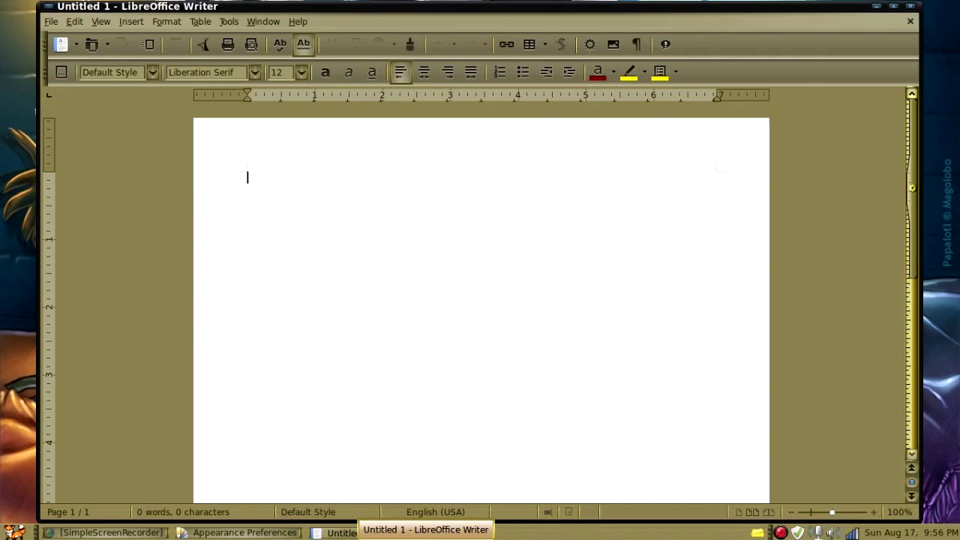
click(341, 534)
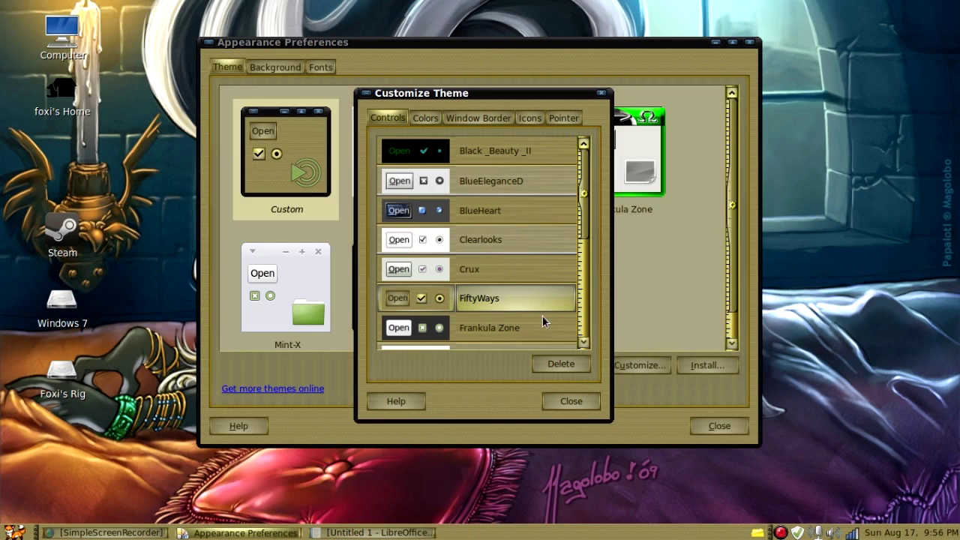
Step: Apply the Shadowplay control style and bring up the theme's Colors settings
scroll(542, 316, down, 3)
scroll(535, 308, up, 3)
scroll(474, 315, down, 3)
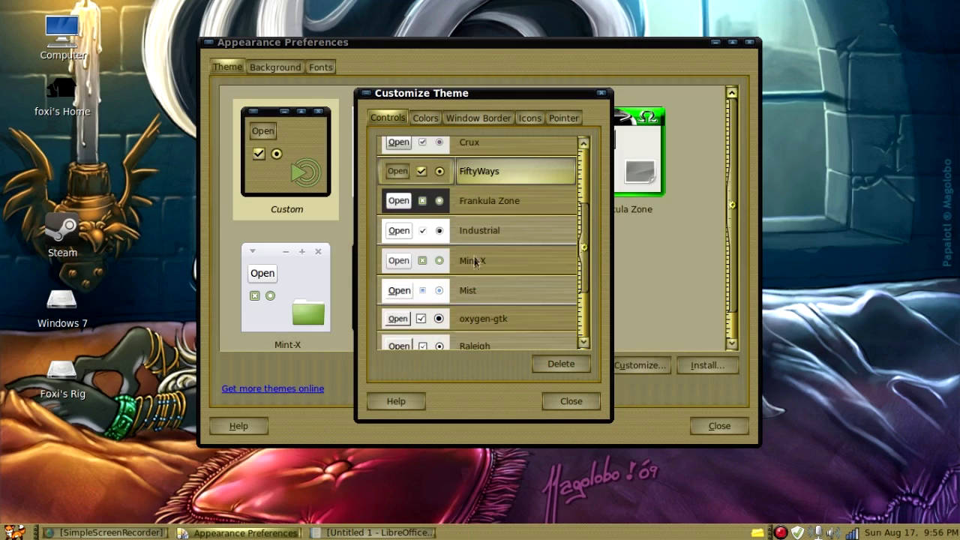
scroll(478, 312, down, 3)
click(478, 311)
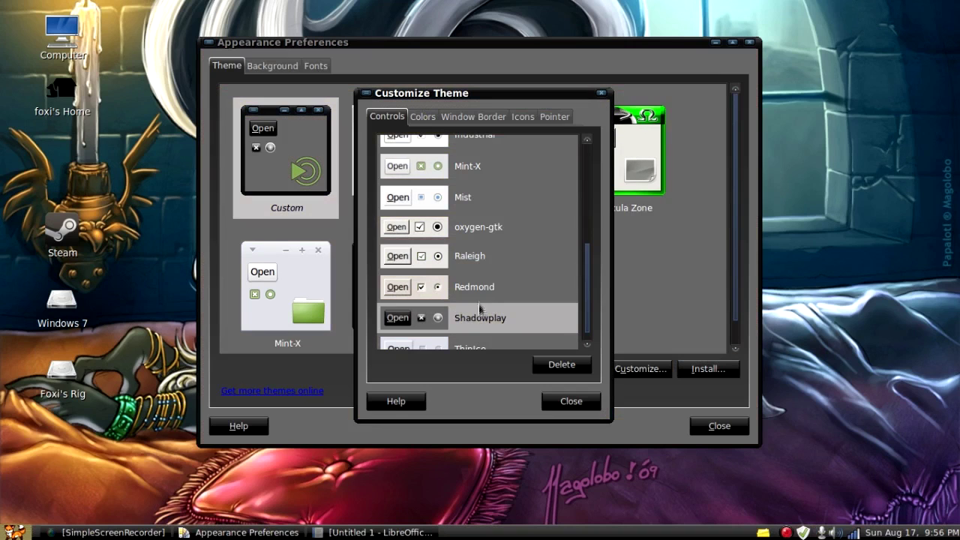
click(415, 116)
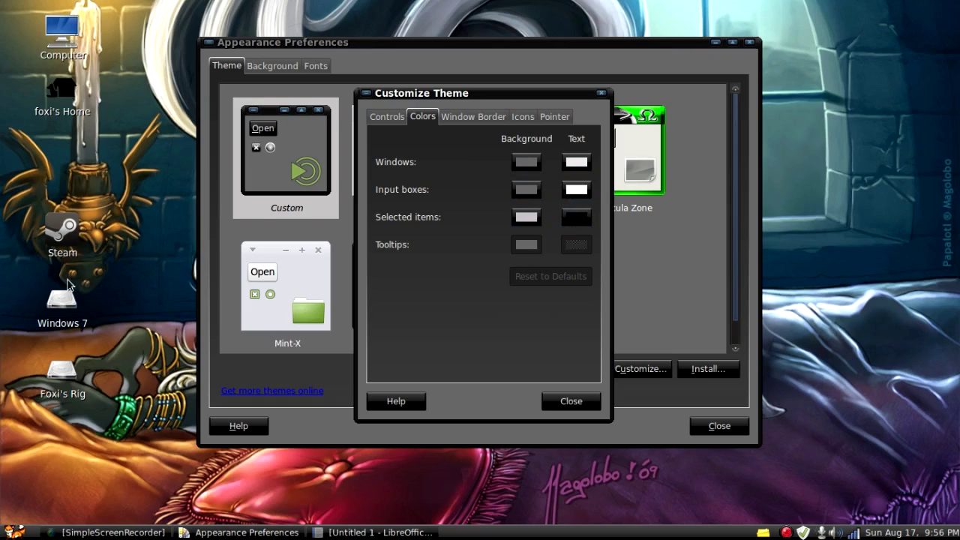
Step: Try the Splint, WinXP Blue and WinMe window border styles
click(64, 236)
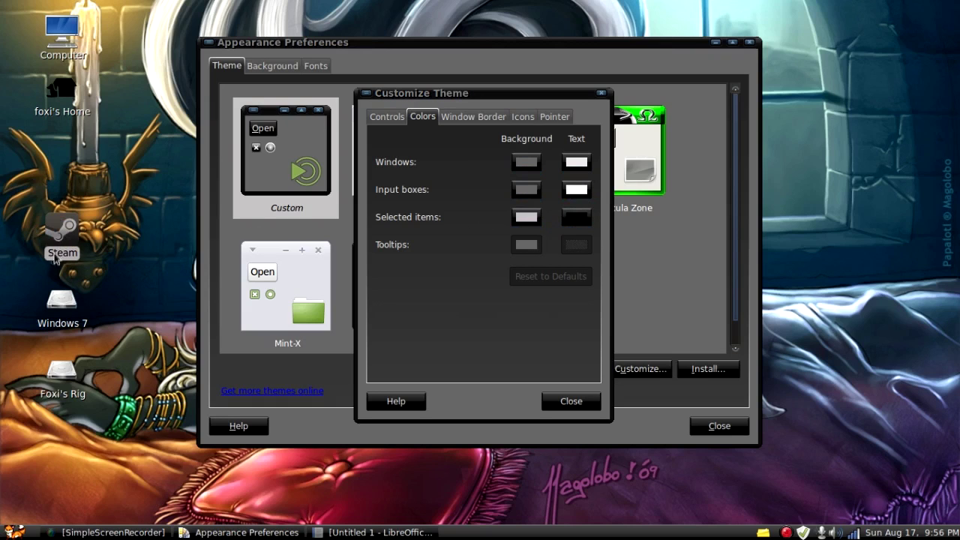
click(491, 117)
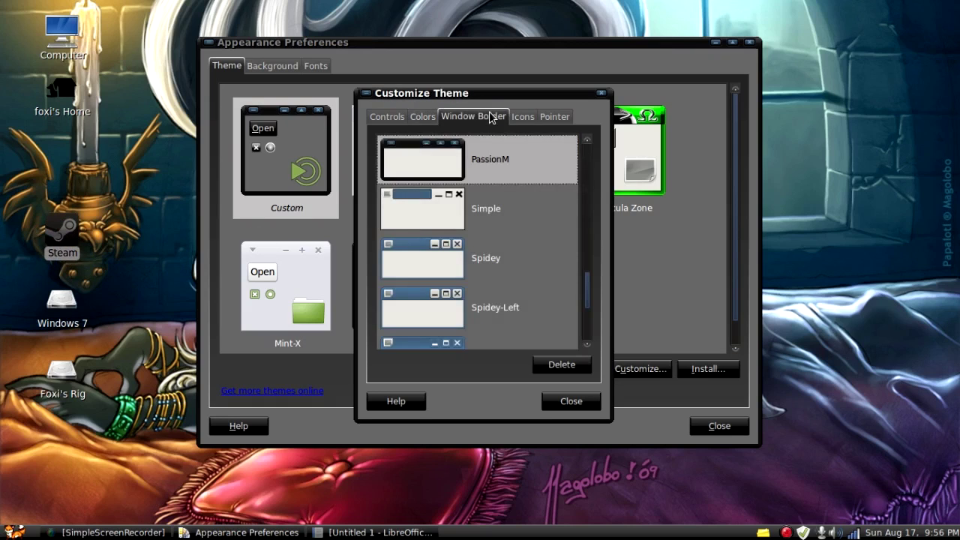
scroll(459, 186, down, 2)
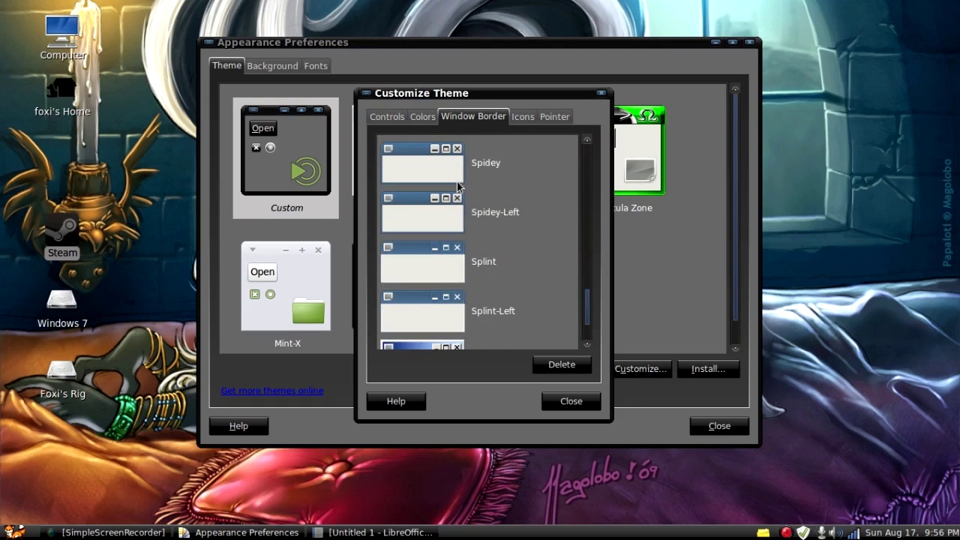
scroll(459, 186, down, 2)
click(459, 186)
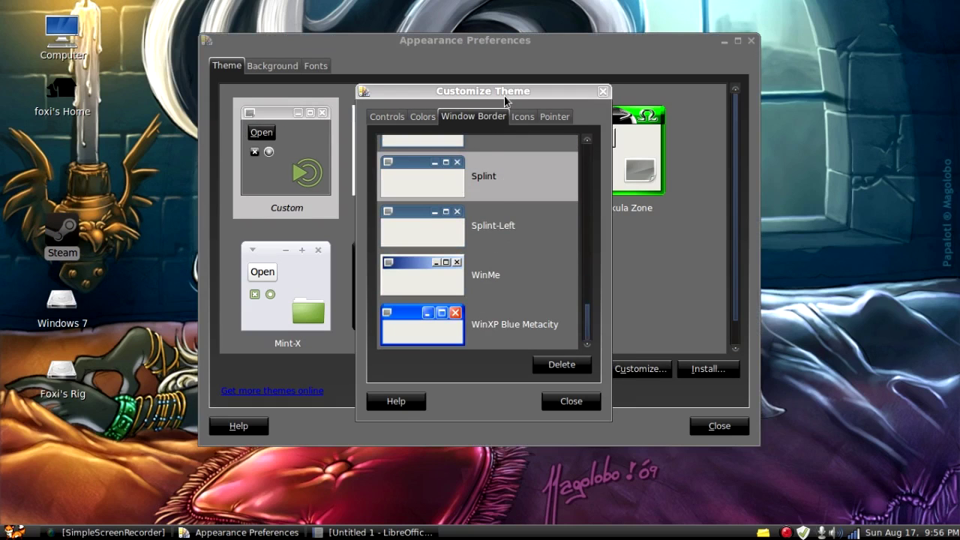
click(489, 329)
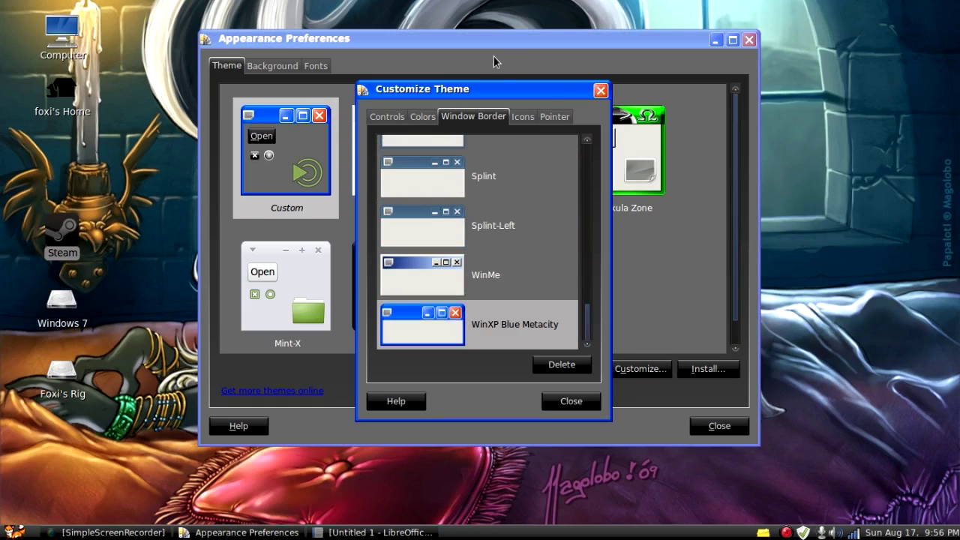
click(461, 275)
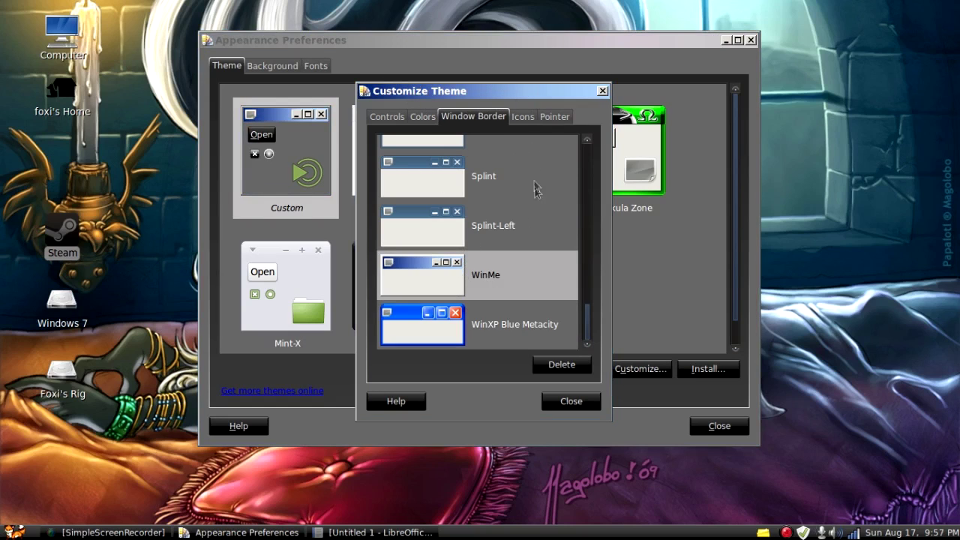
Step: Try PassionM, Frankula Zone and DustBlue borders, settling on BlueEleganceD
scroll(519, 232, up, 5)
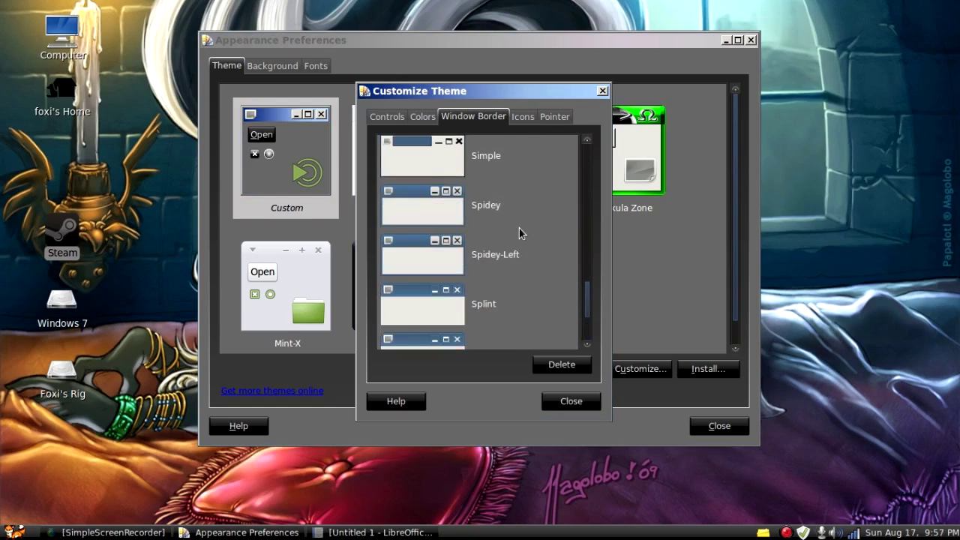
click(478, 240)
scroll(478, 244, up, 4)
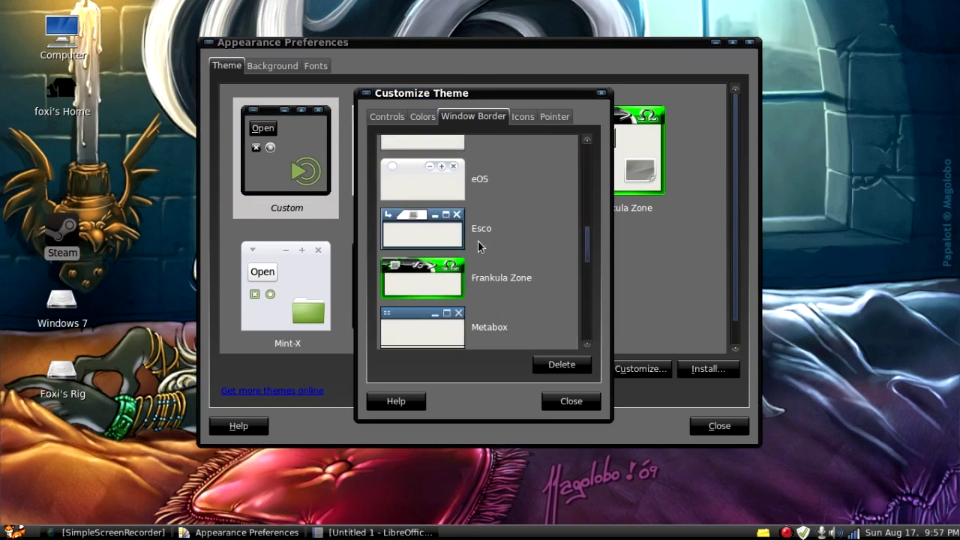
click(475, 270)
scroll(481, 268, up, 5)
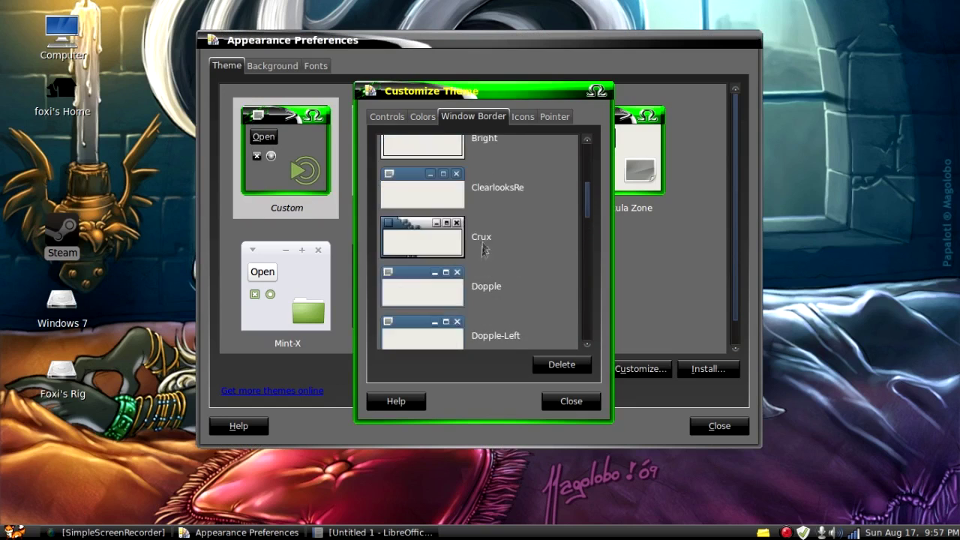
scroll(482, 268, down, 1)
click(483, 322)
scroll(485, 267, up, 3)
scroll(491, 239, up, 2)
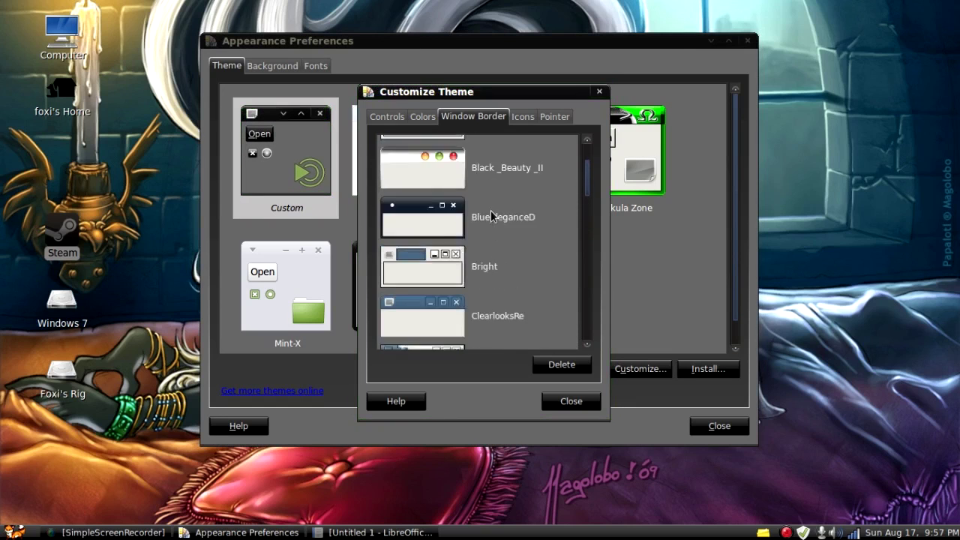
click(491, 235)
click(528, 117)
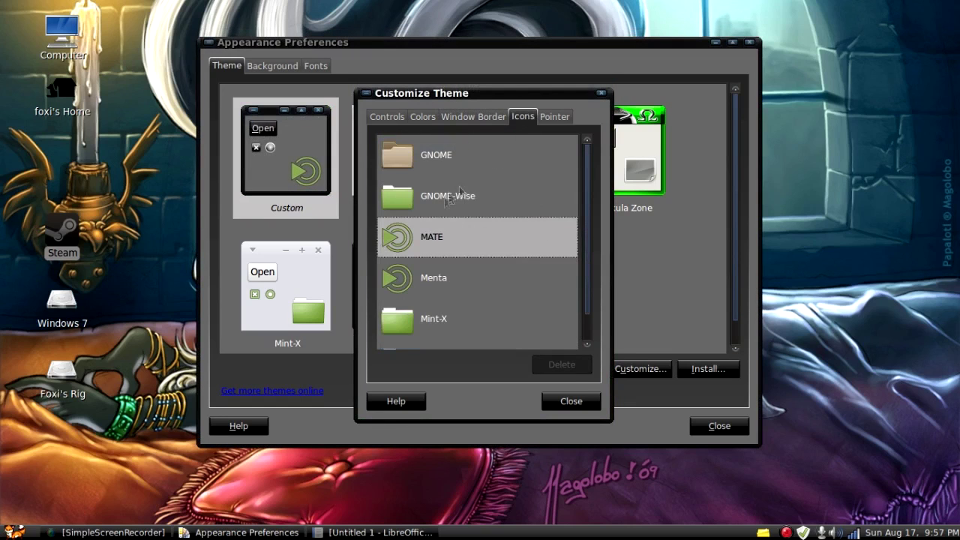
scroll(450, 201, down, 1)
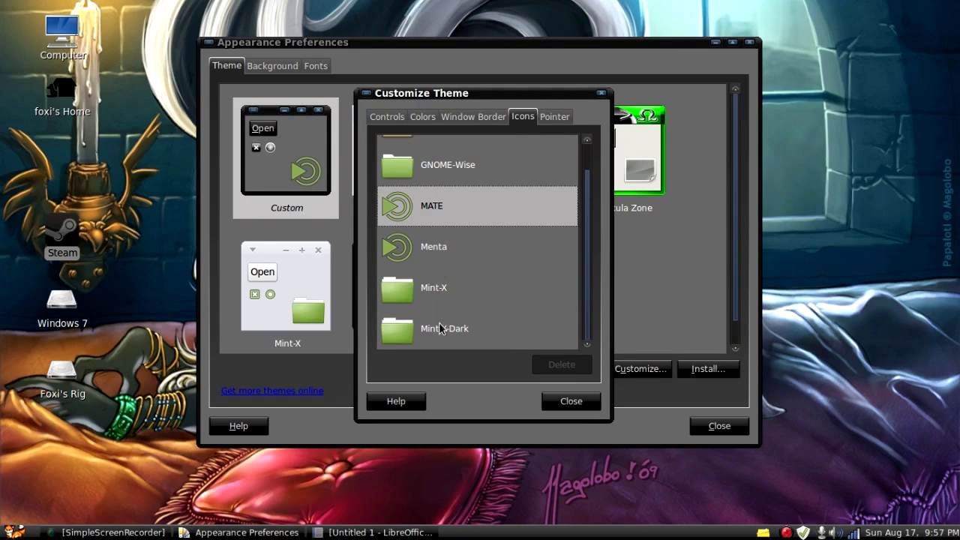
click(443, 248)
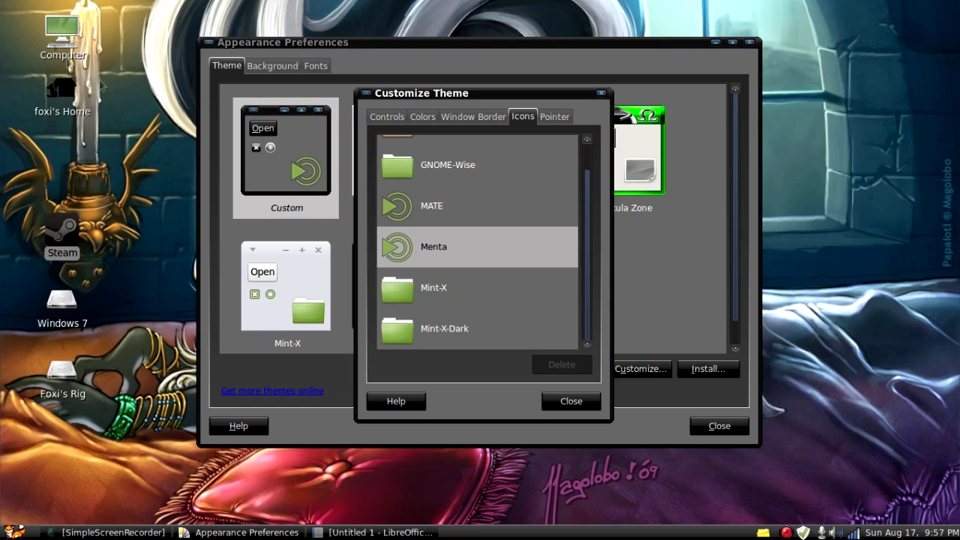
click(396, 213)
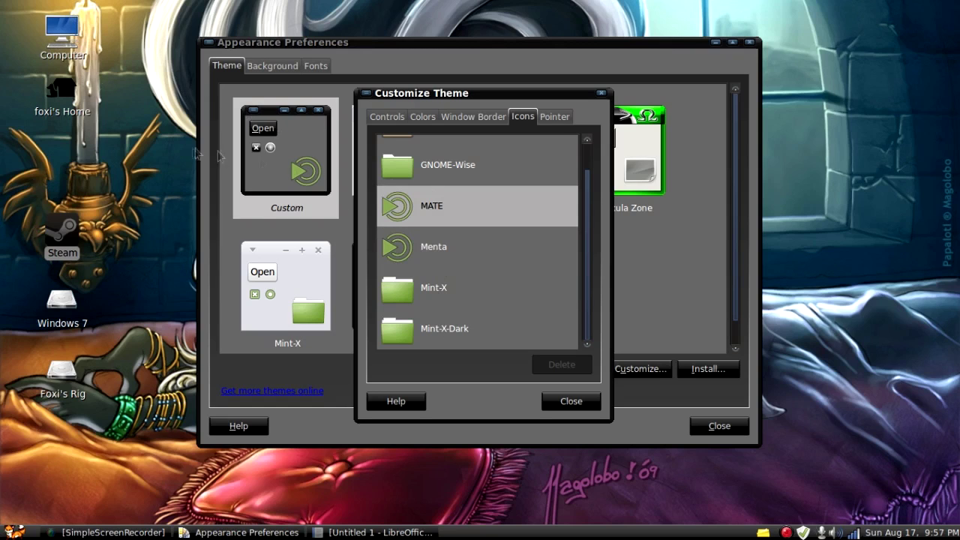
click(460, 249)
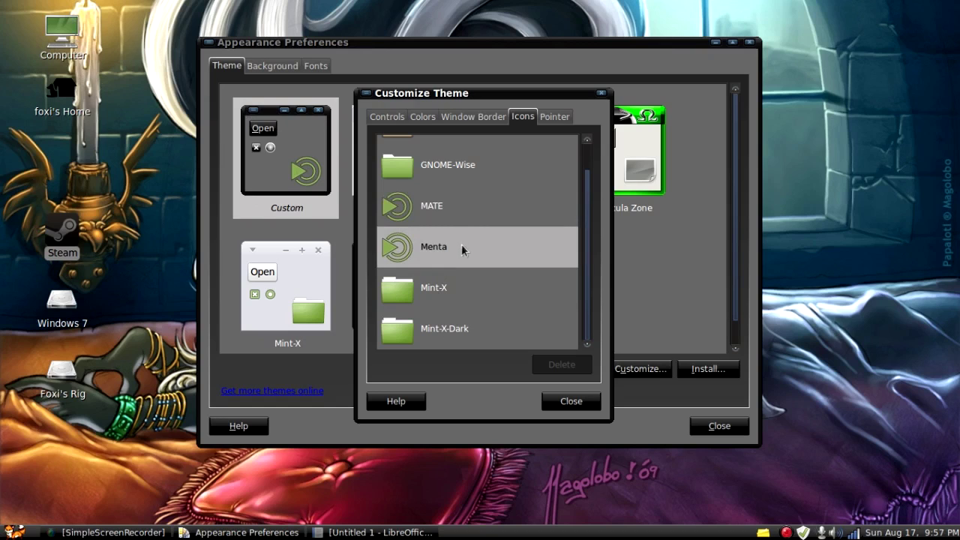
click(461, 289)
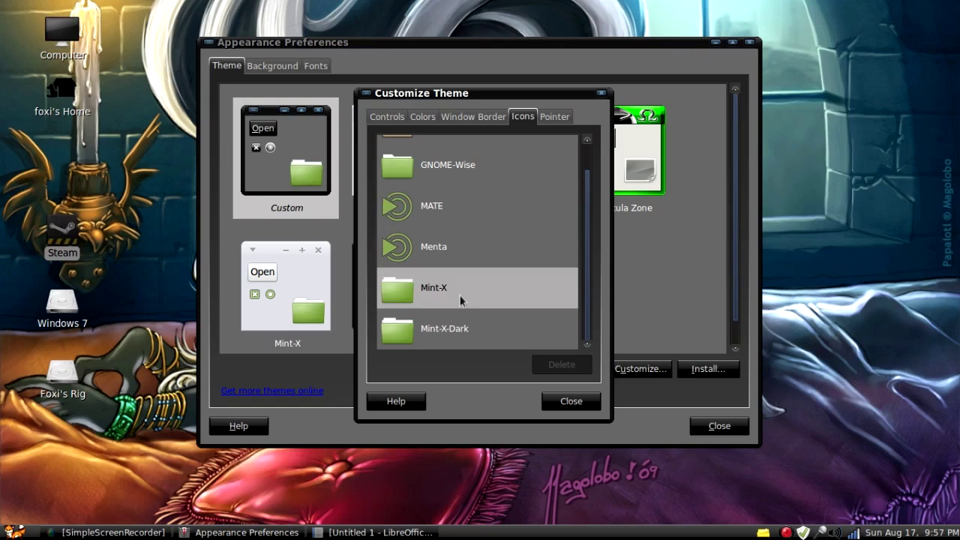
click(464, 335)
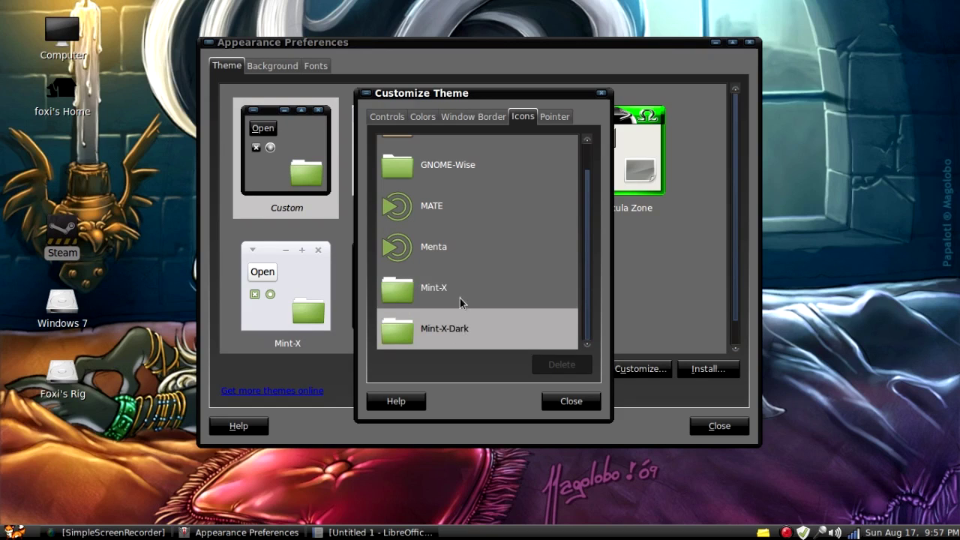
click(461, 301)
click(463, 239)
click(464, 207)
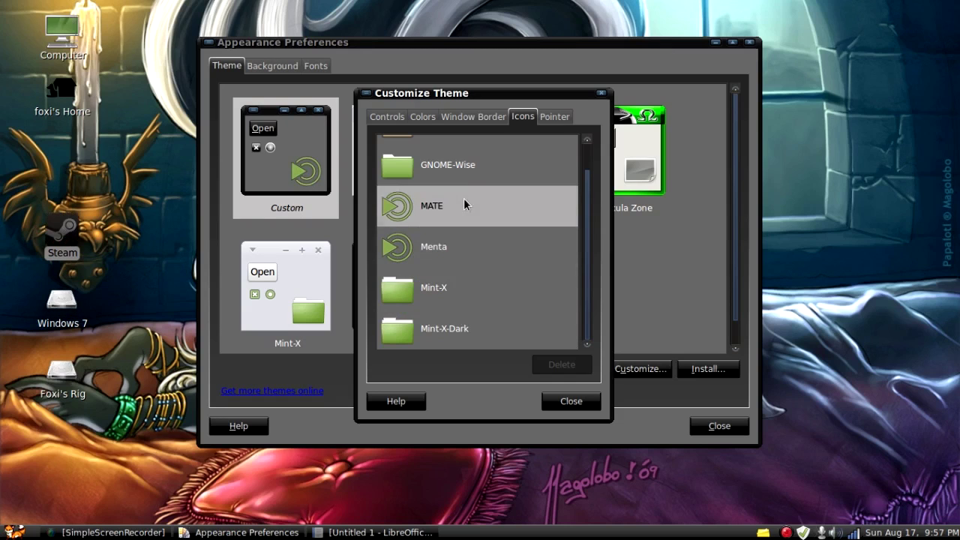
click(467, 165)
scroll(466, 164, up, 1)
click(466, 167)
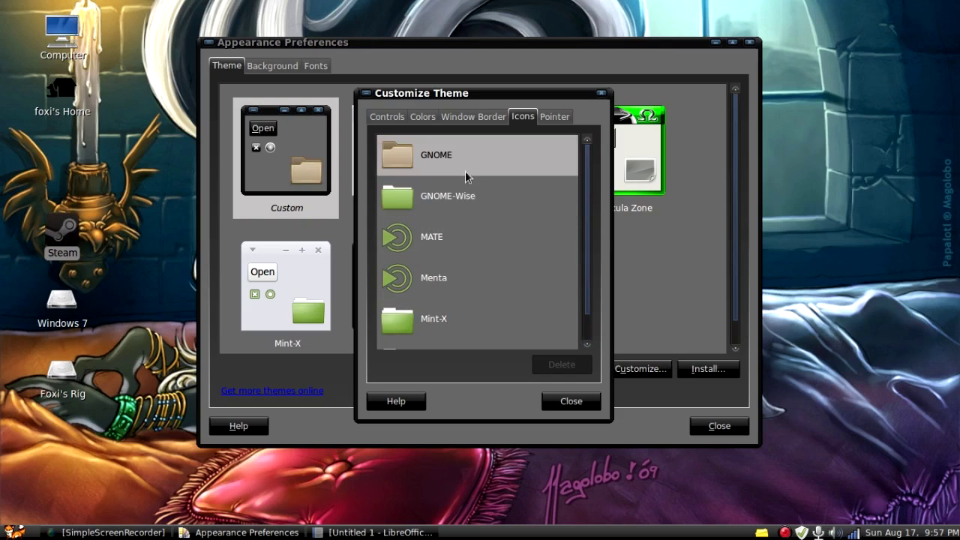
click(468, 237)
click(469, 278)
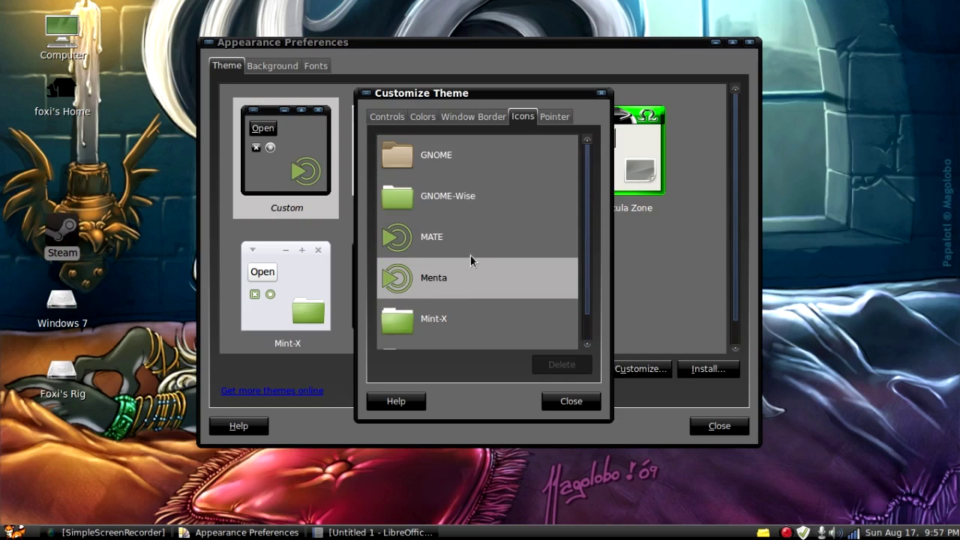
click(470, 254)
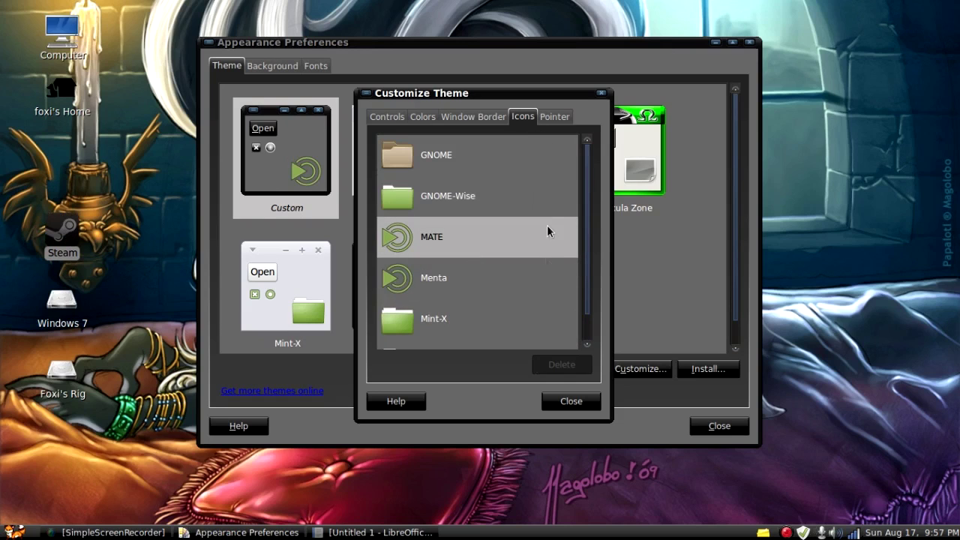
Step: Keep the DMZ (Black) pointer at small size, close Customize Theme, and open online themes
click(553, 115)
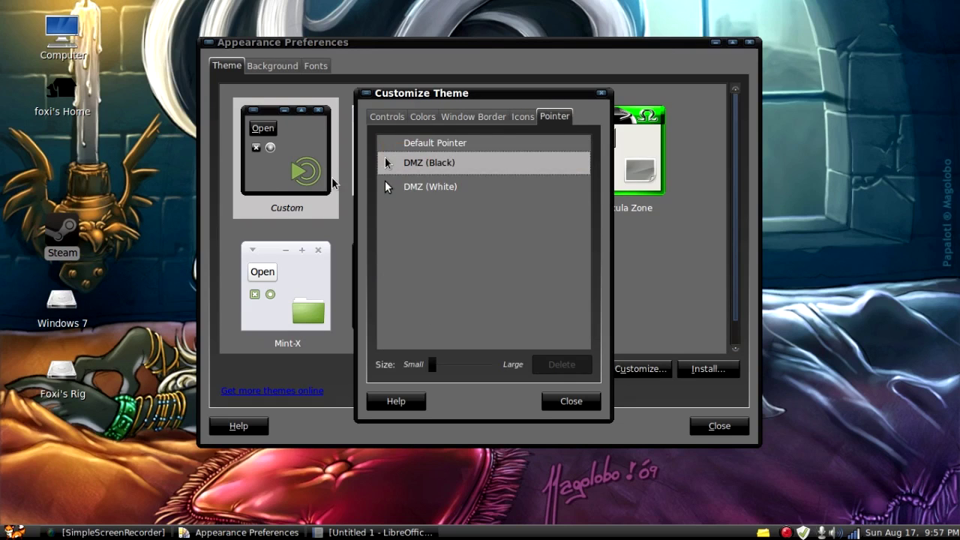
click(392, 187)
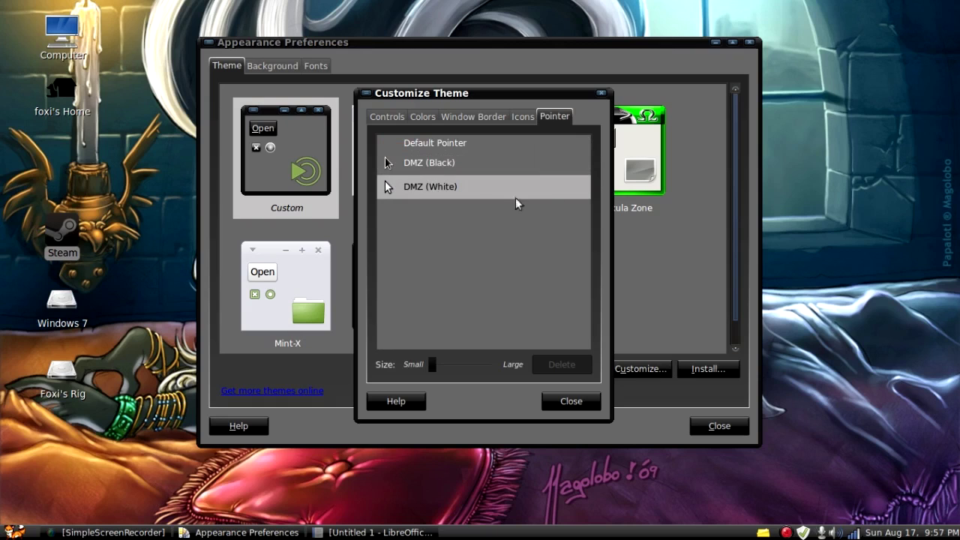
click(426, 163)
drag(436, 366, 505, 368)
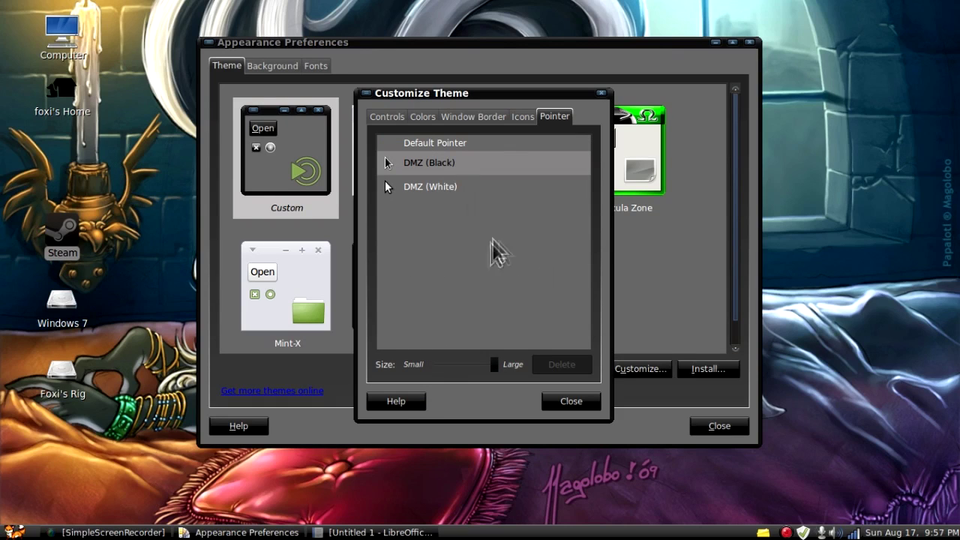
drag(494, 365, 434, 368)
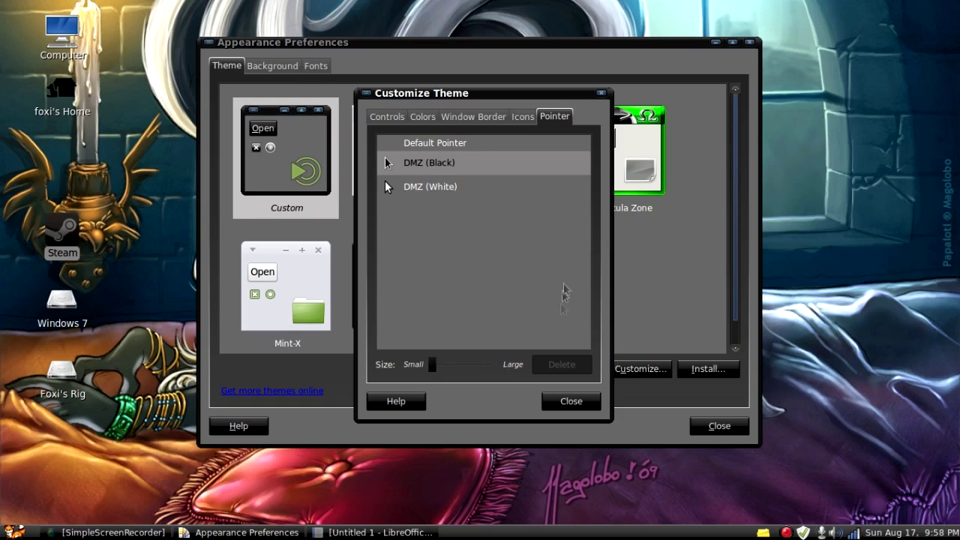
click(574, 401)
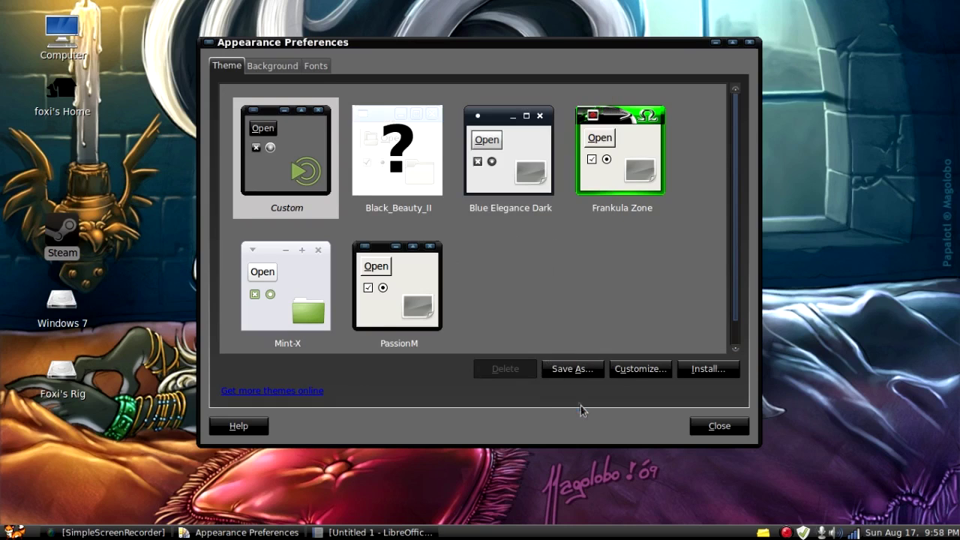
click(279, 395)
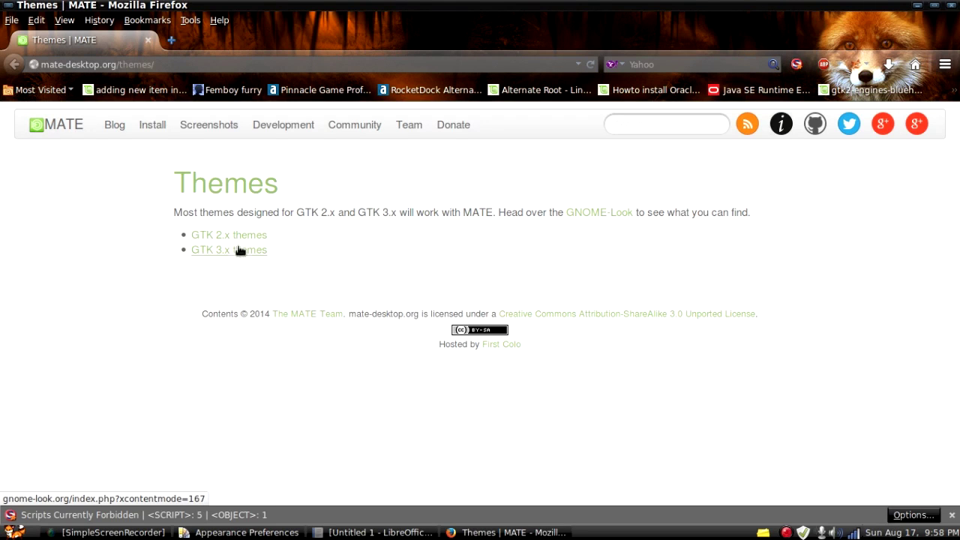
Step: Download the Murrine-WastedYears archive from GNOME-Look.org's GTK 2.x theme list
click(242, 238)
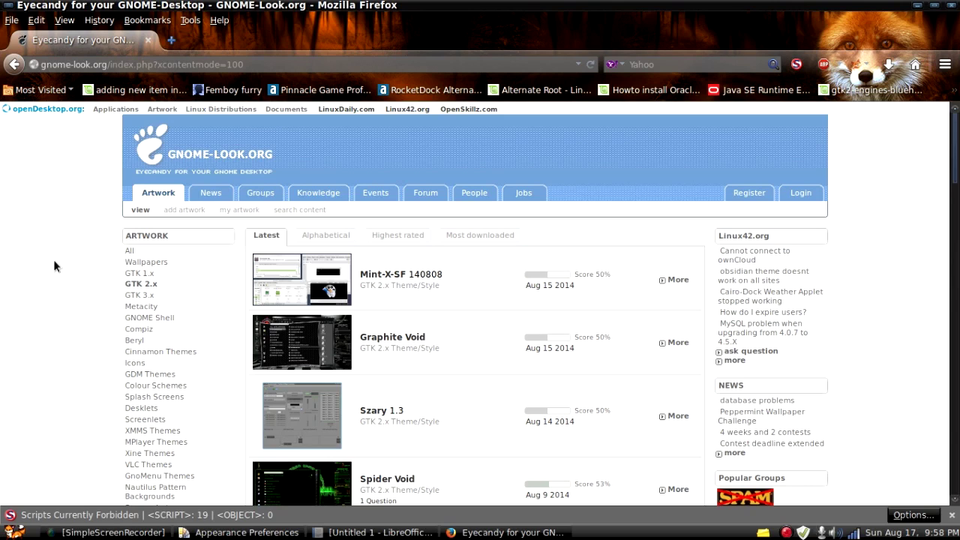
scroll(54, 261, down, 2)
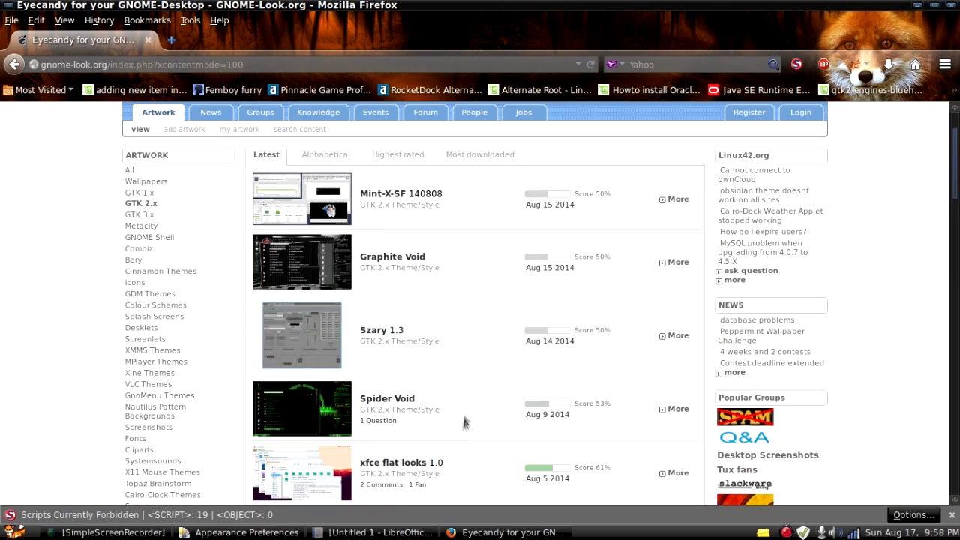
scroll(442, 396, down, 8)
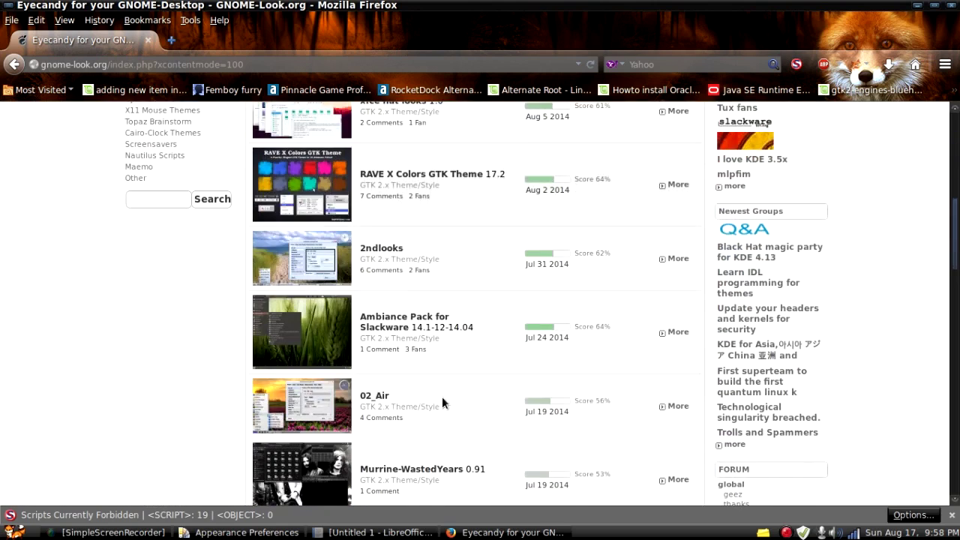
scroll(452, 394, down, 5)
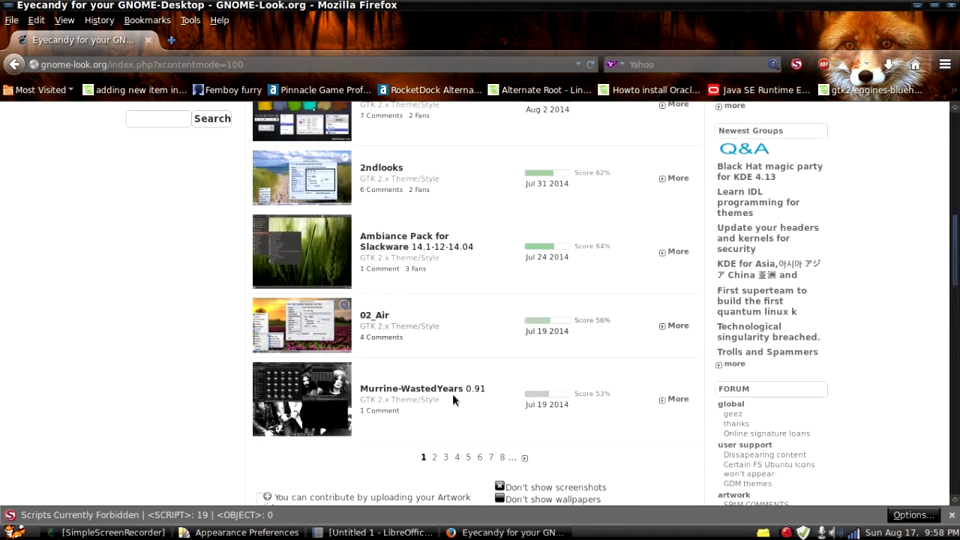
click(450, 232)
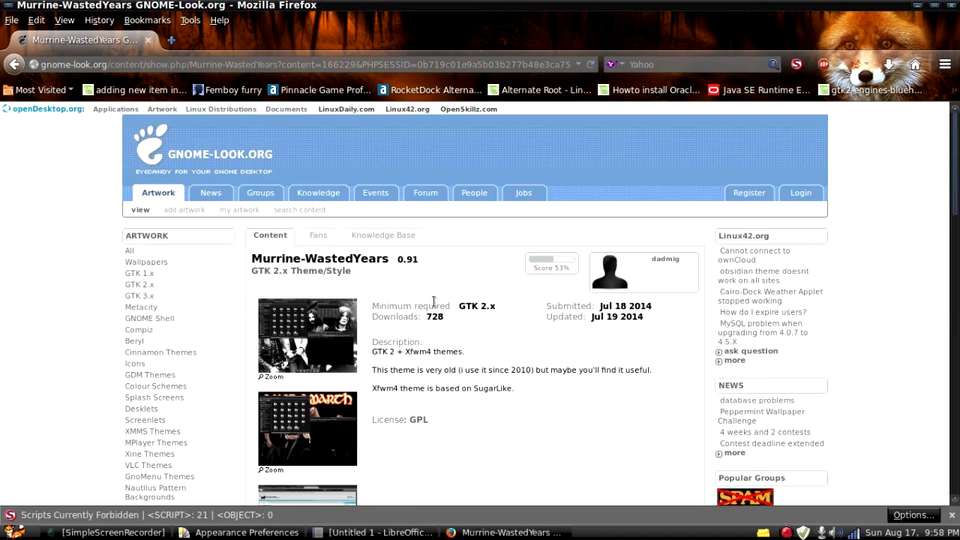
scroll(433, 301, down, 7)
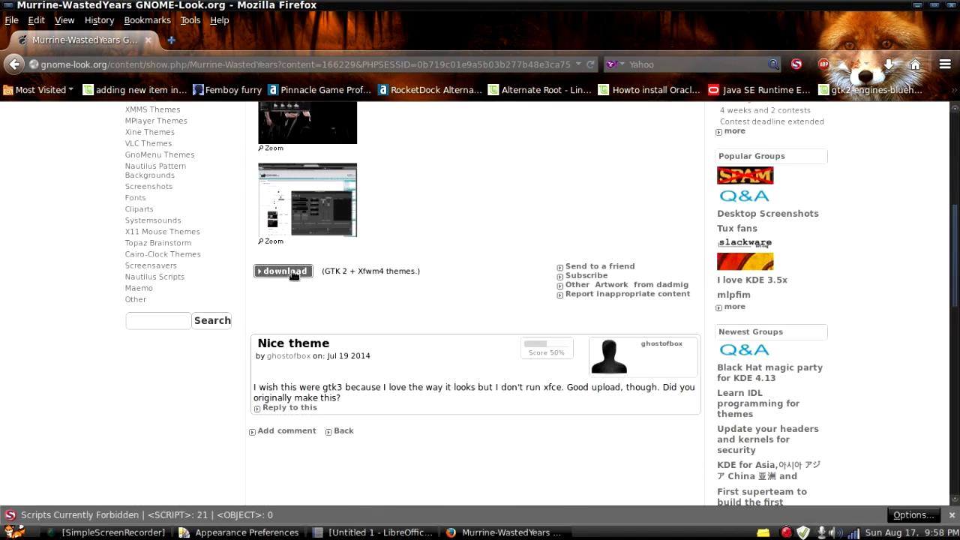
click(286, 275)
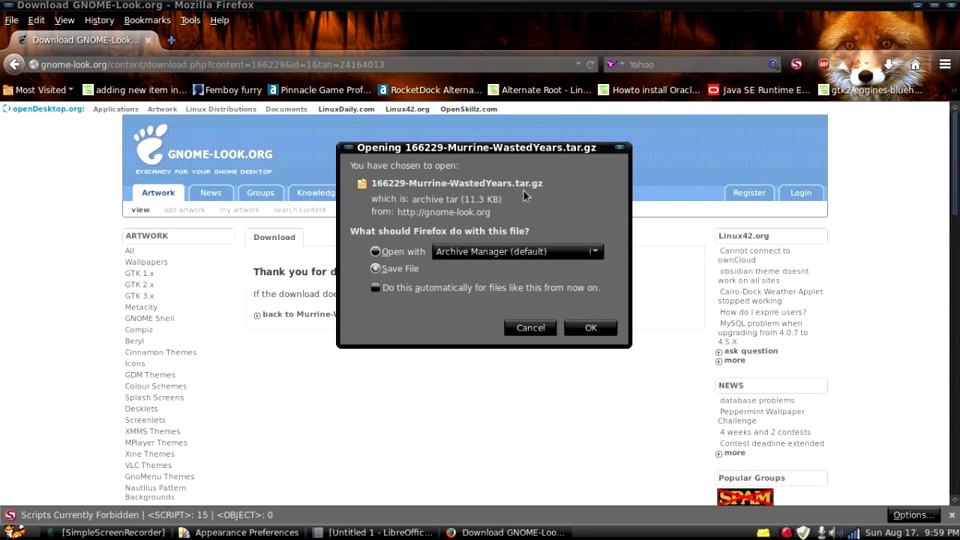
click(582, 329)
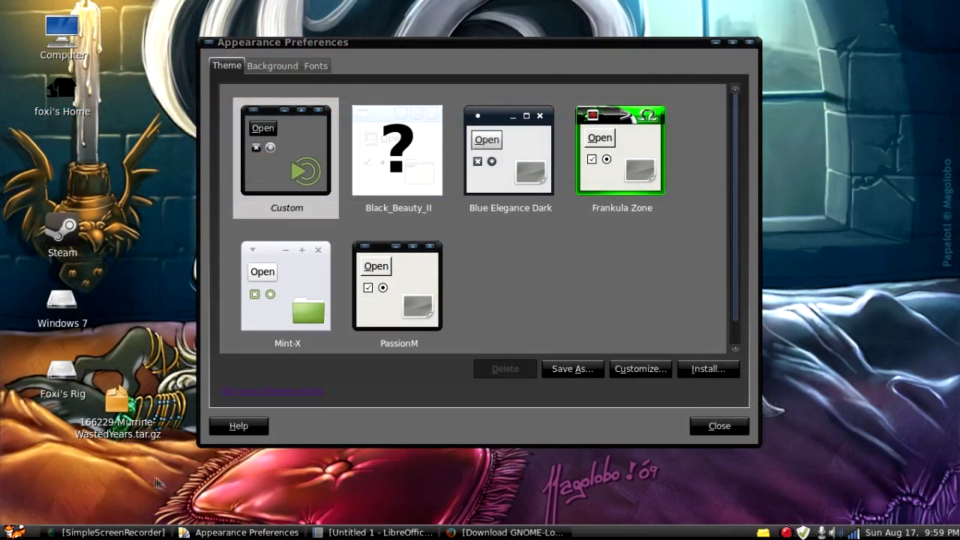
Step: Install the Murrine-WastedYears archive by dragging it onto the theme list, then delete it
drag(119, 414, 561, 248)
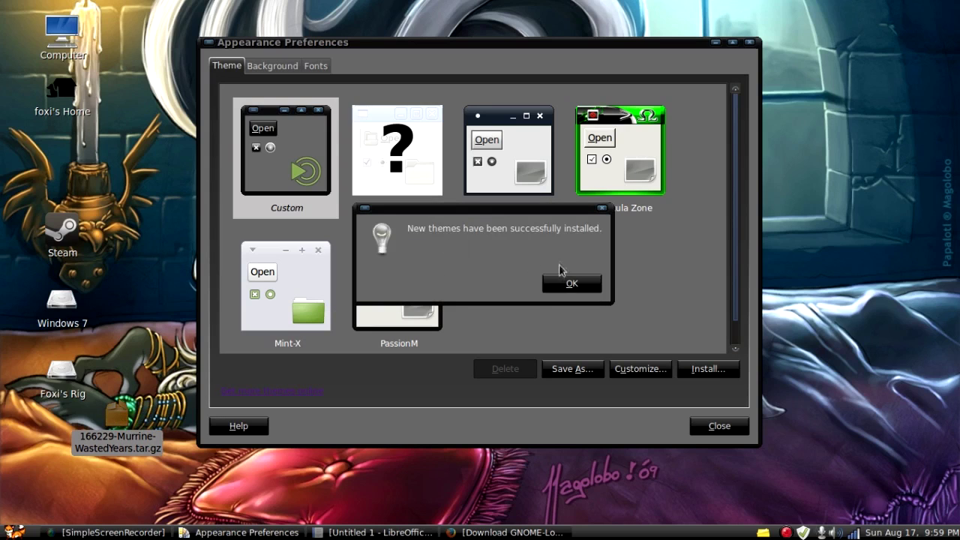
click(557, 284)
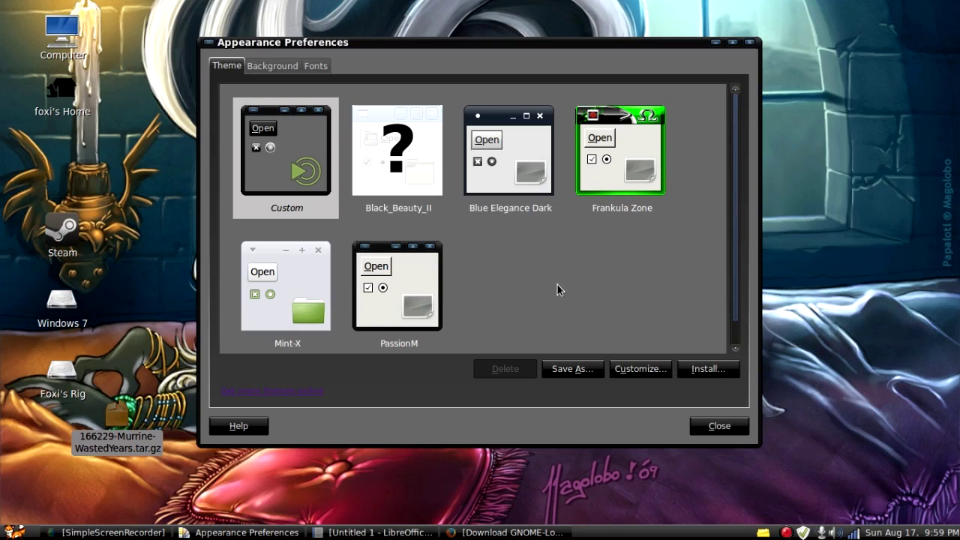
click(117, 416)
key(Delete)
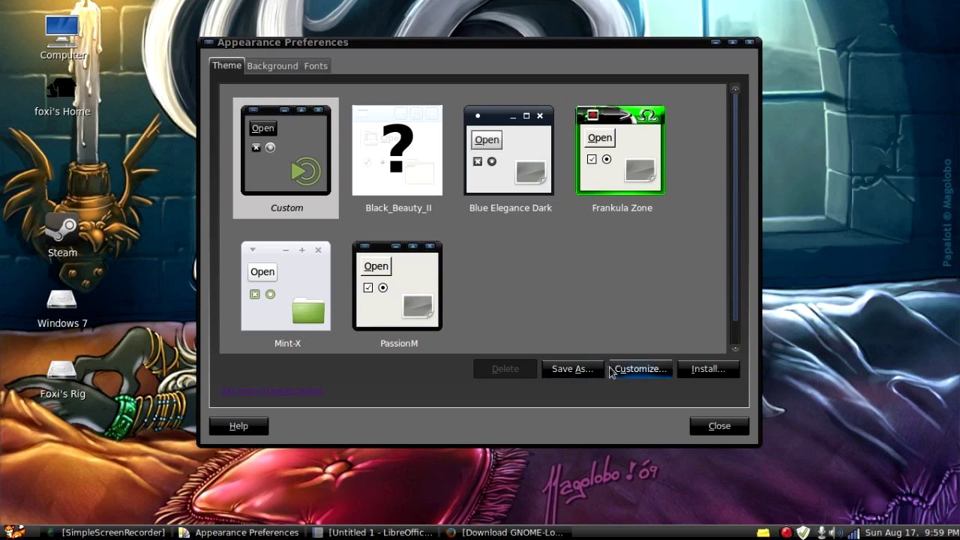
Step: Compare Murrine-WastedYears control variants, pick Shadowplay for controls, and close Customize Theme
click(638, 375)
click(356, 116)
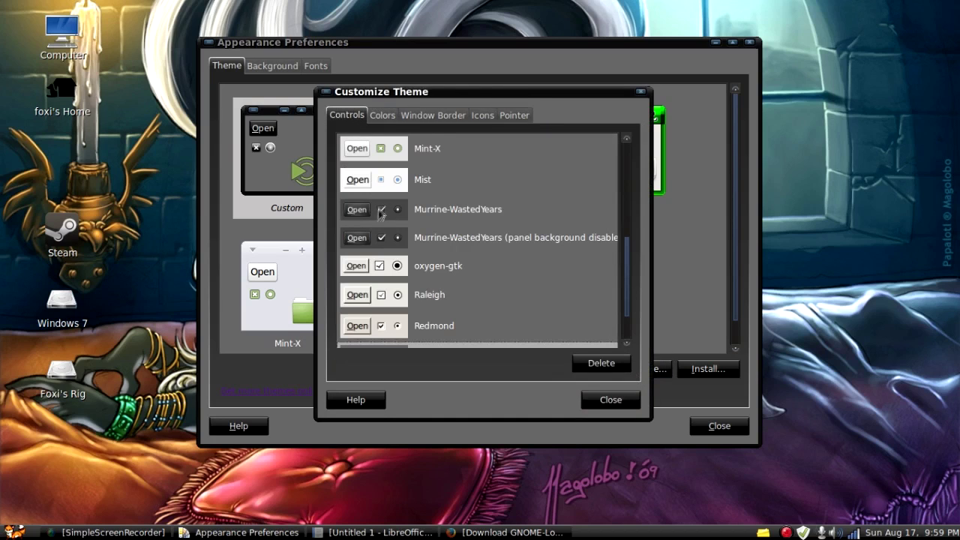
click(458, 209)
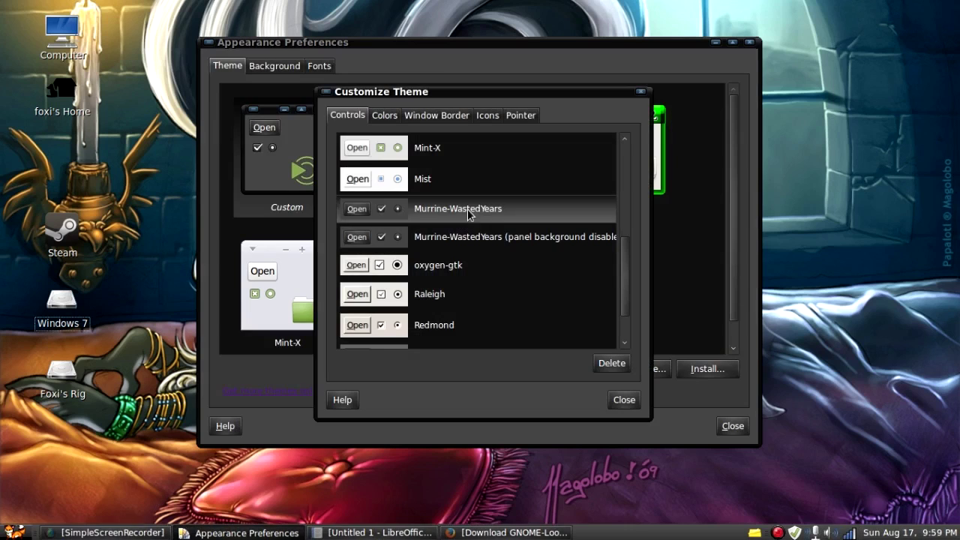
click(470, 236)
click(469, 209)
click(479, 237)
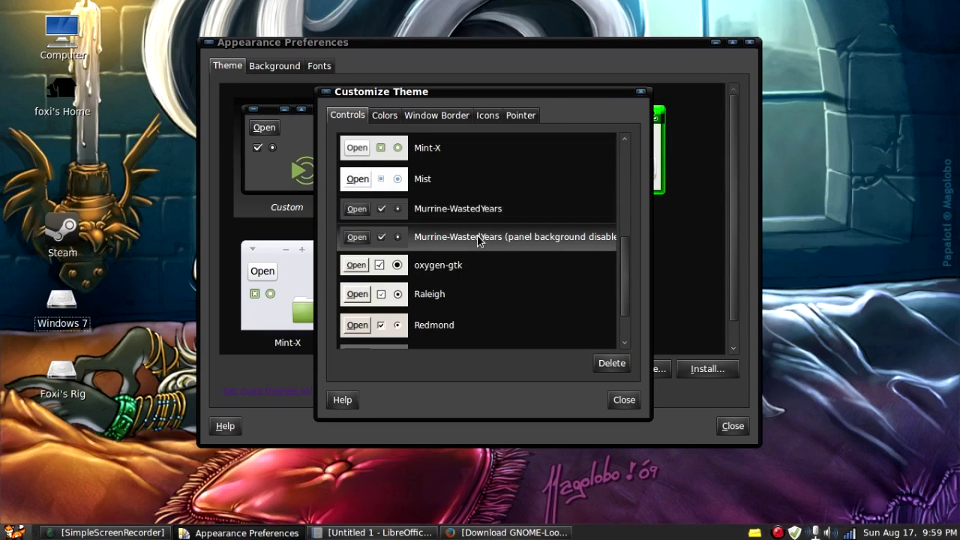
click(480, 218)
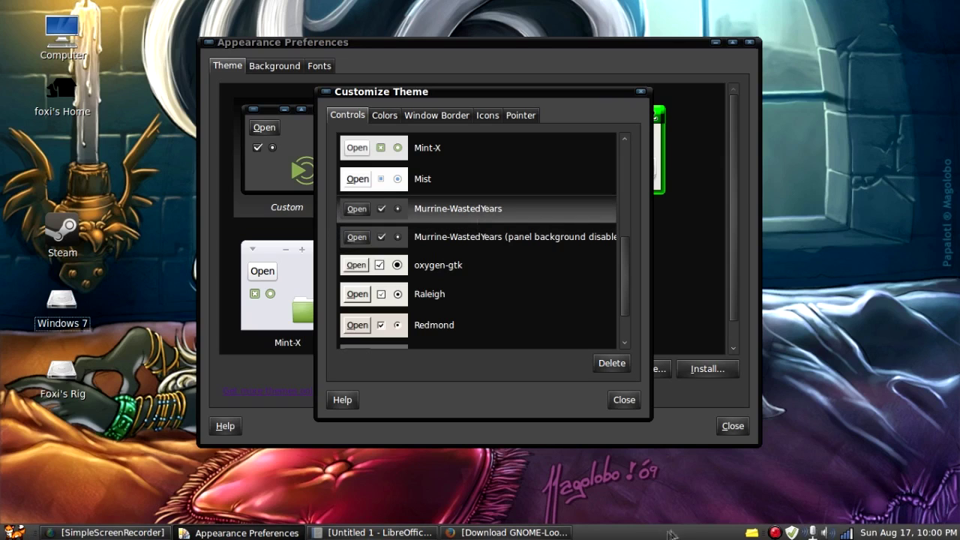
scroll(471, 210, down, 2)
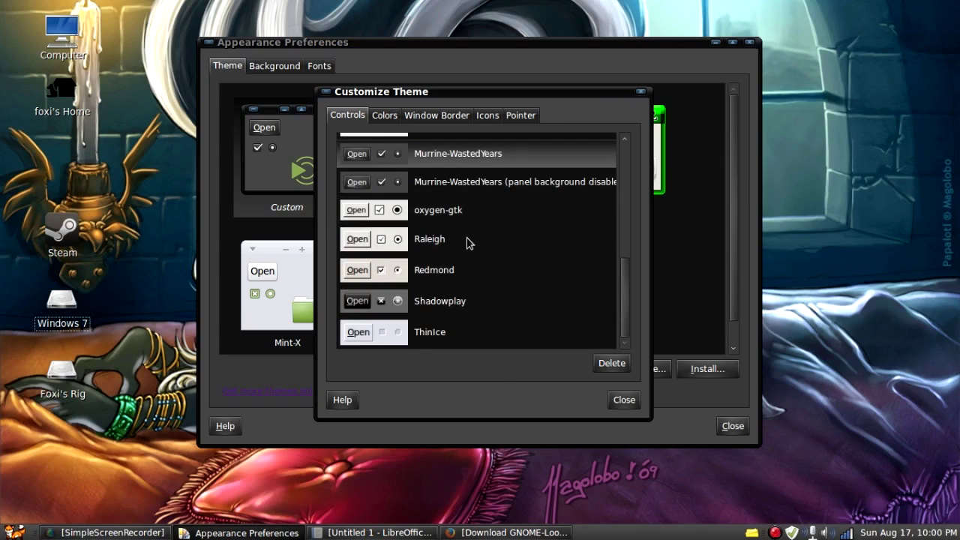
click(456, 302)
scroll(453, 271, up, 6)
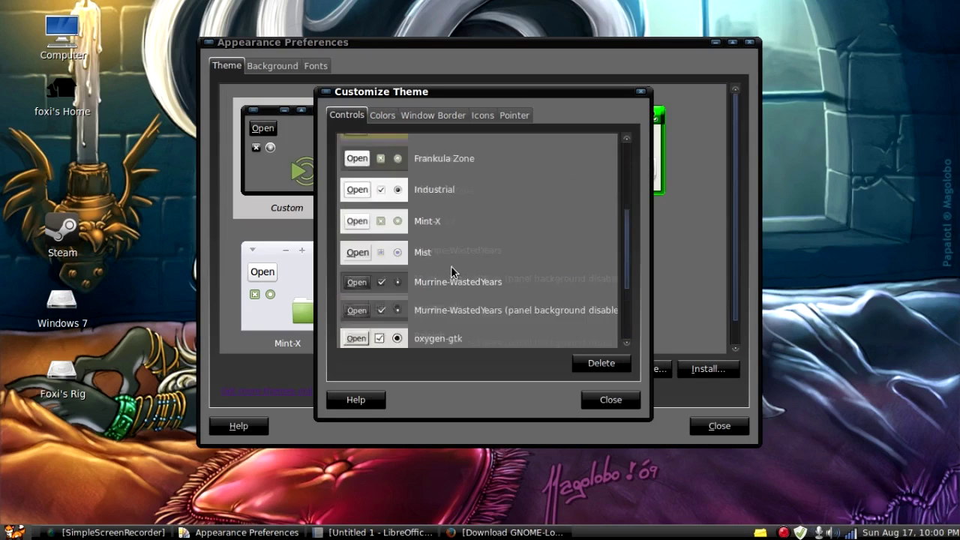
click(610, 400)
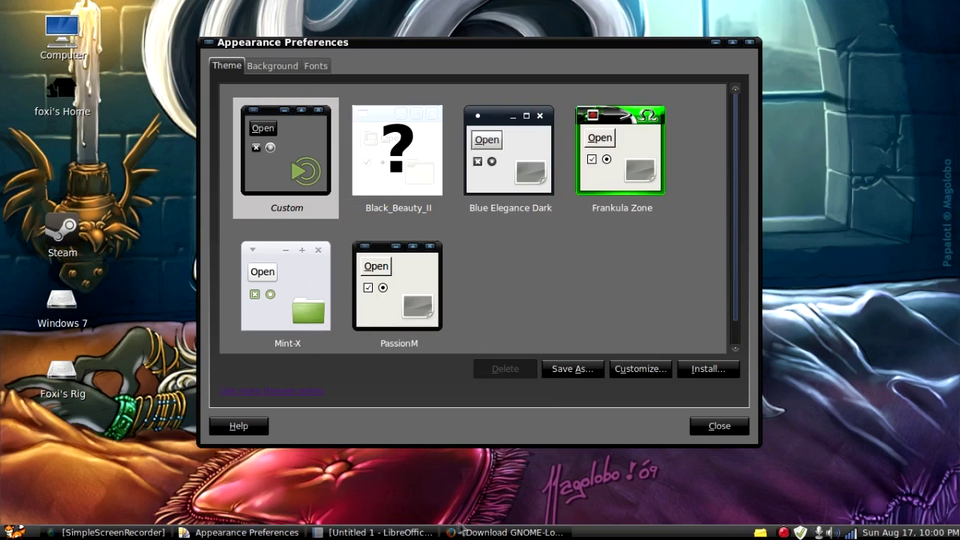
Step: Browse GNOME-Look.org's Icons category, then close Firefox
click(507, 533)
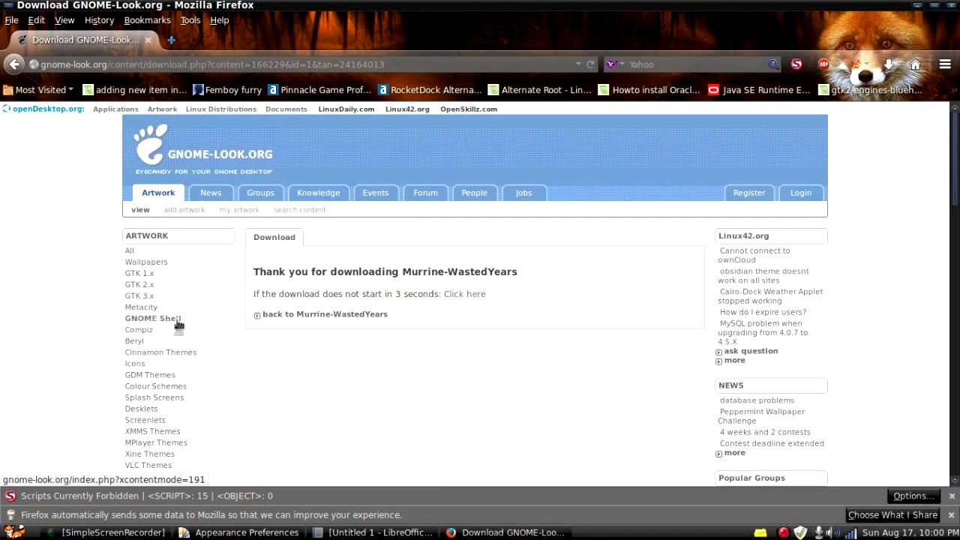
scroll(177, 345, down, 1)
click(141, 324)
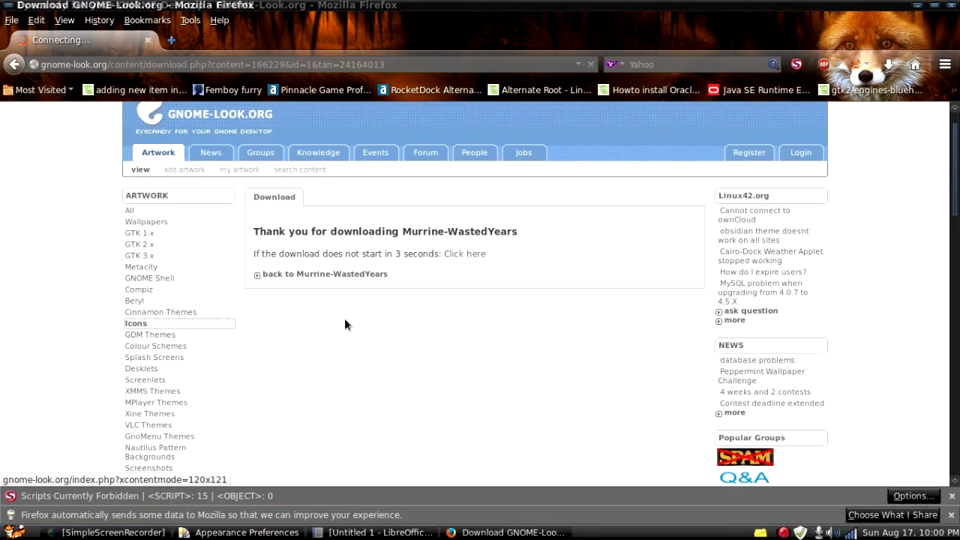
scroll(344, 318, down, 2)
scroll(345, 318, down, 2)
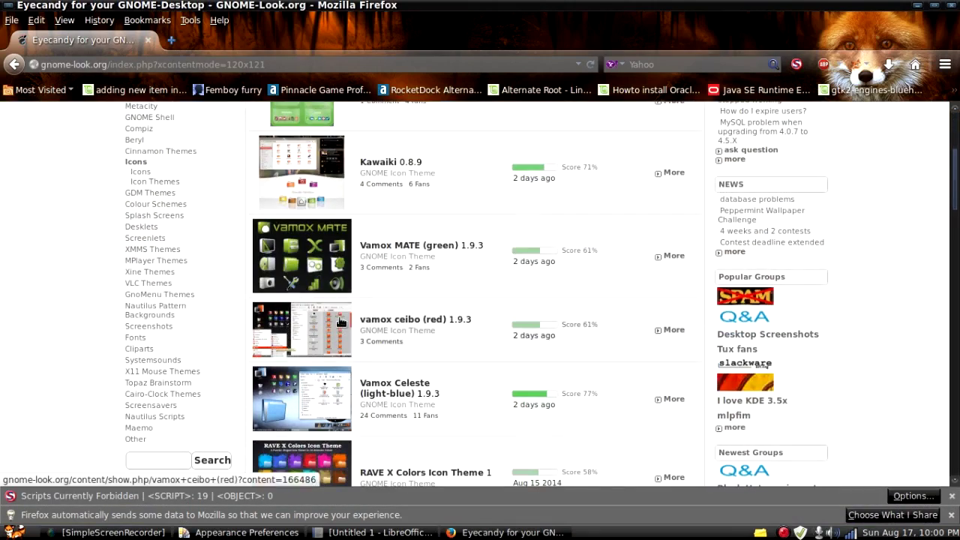
scroll(191, 232, up, 3)
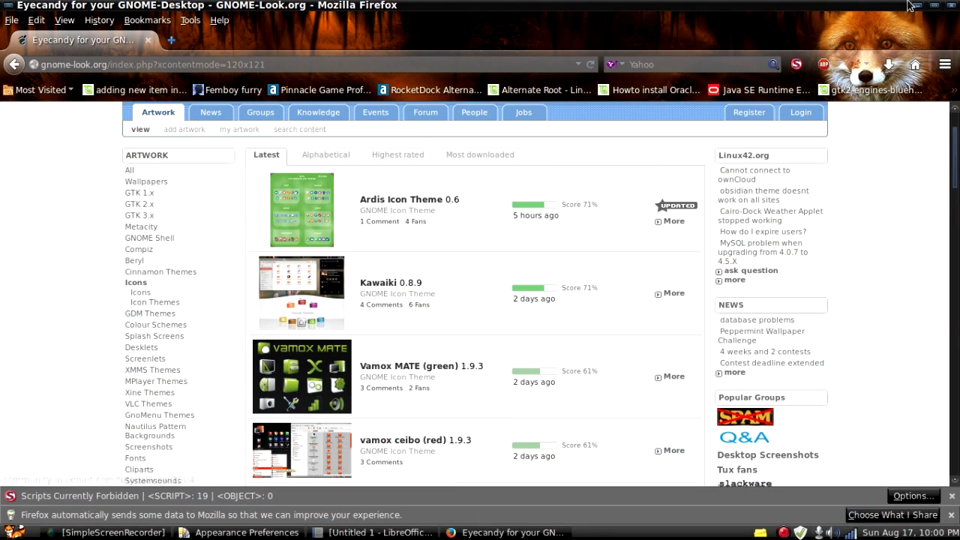
click(949, 6)
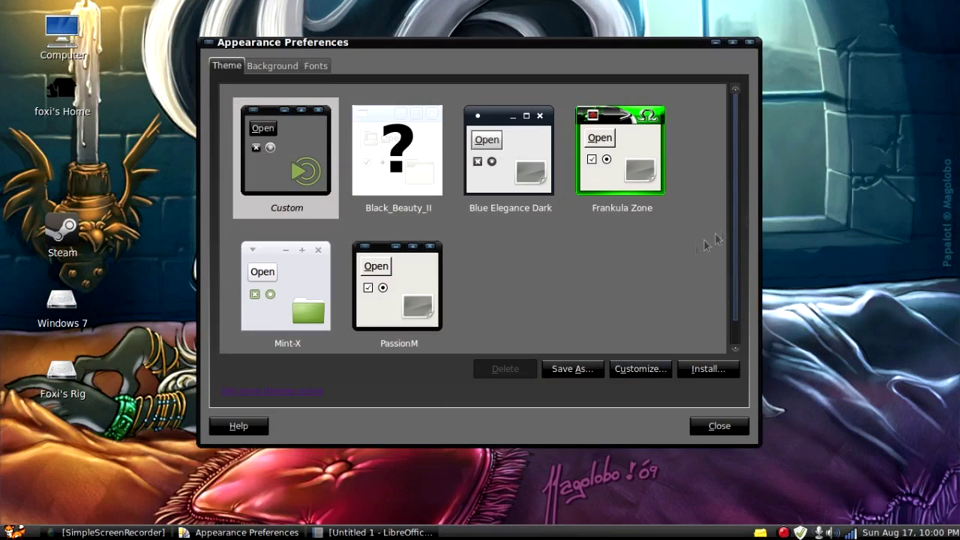
Step: Close Appearance Preferences and briefly open the menu applet's Preferences
click(748, 42)
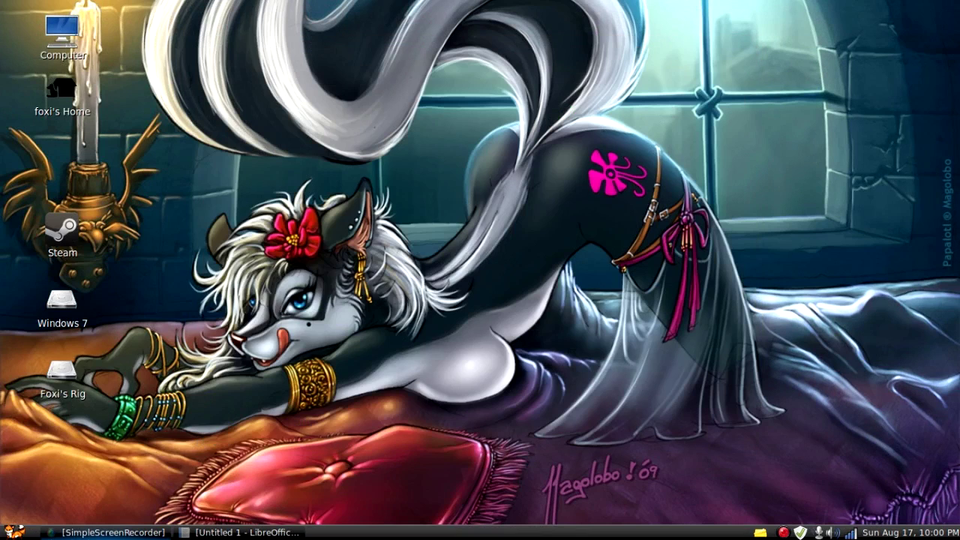
click(15, 532)
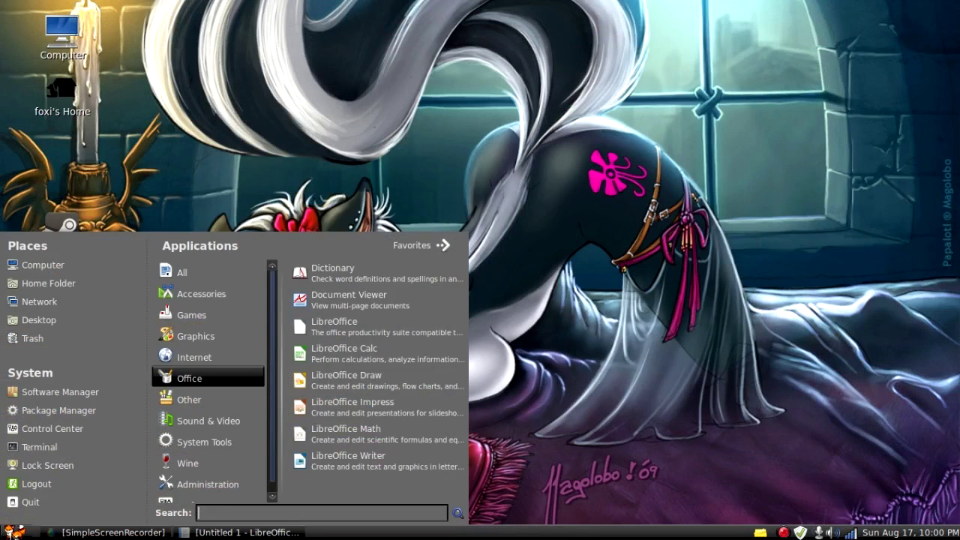
click(13, 533)
right_click(13, 532)
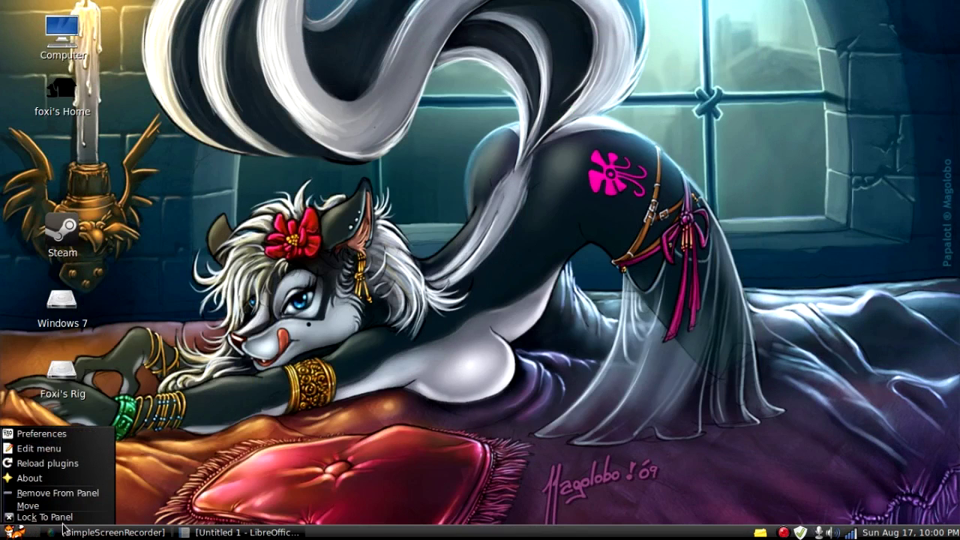
key(Escape)
right_click(13, 532)
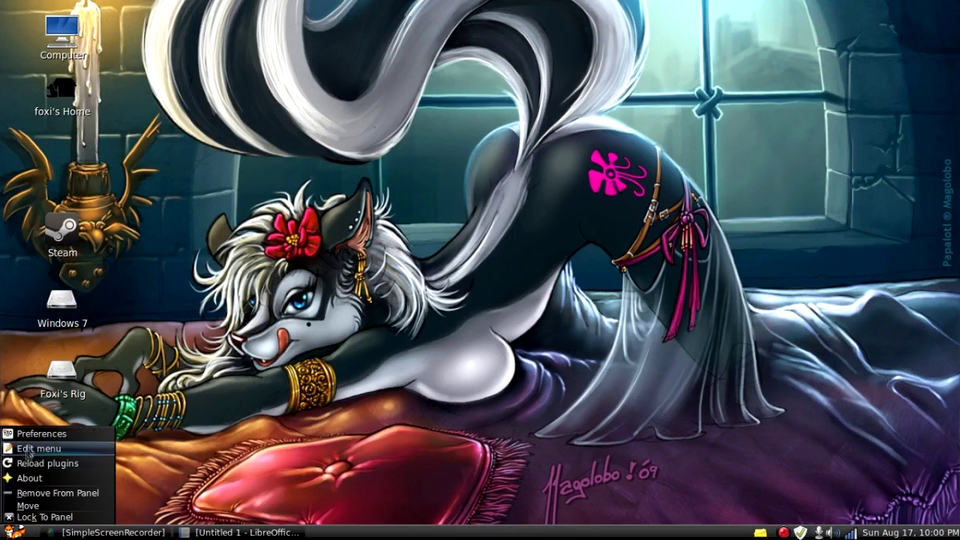
click(32, 434)
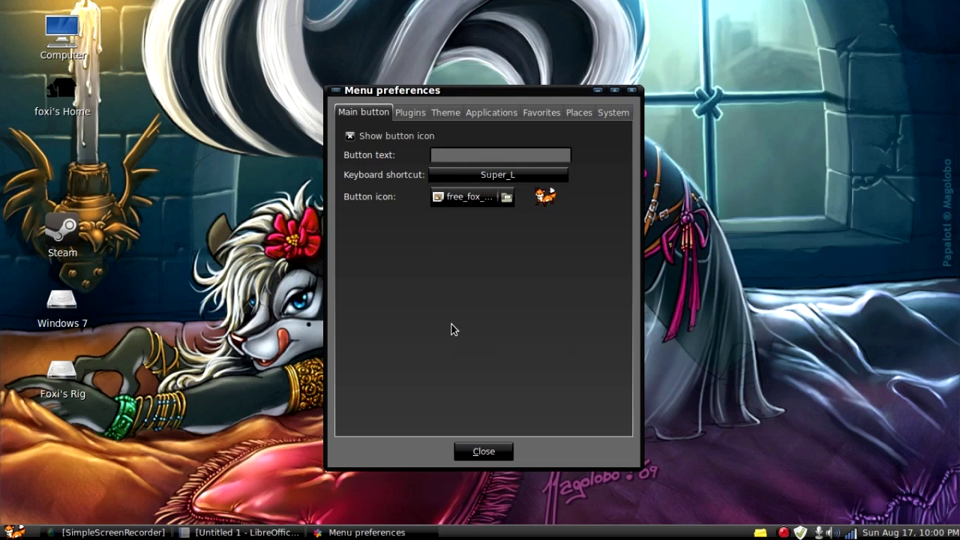
click(504, 451)
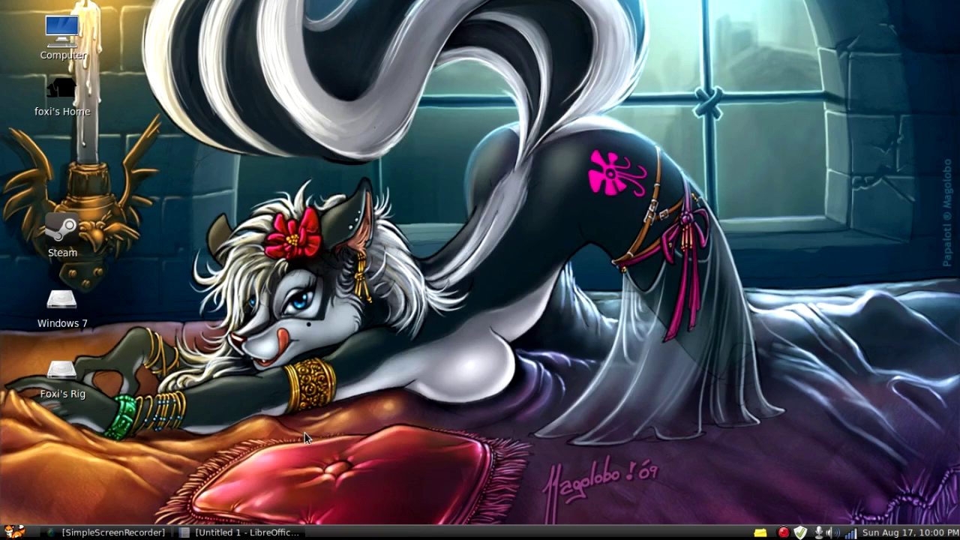
Step: Reopen the menu Preferences, showing the free_fox image as the button icon
key(super)
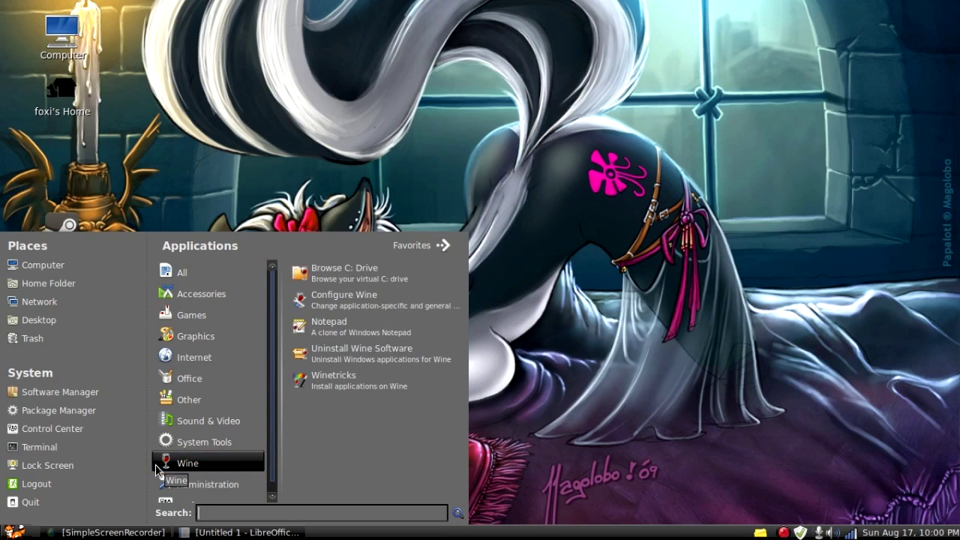
key(Escape)
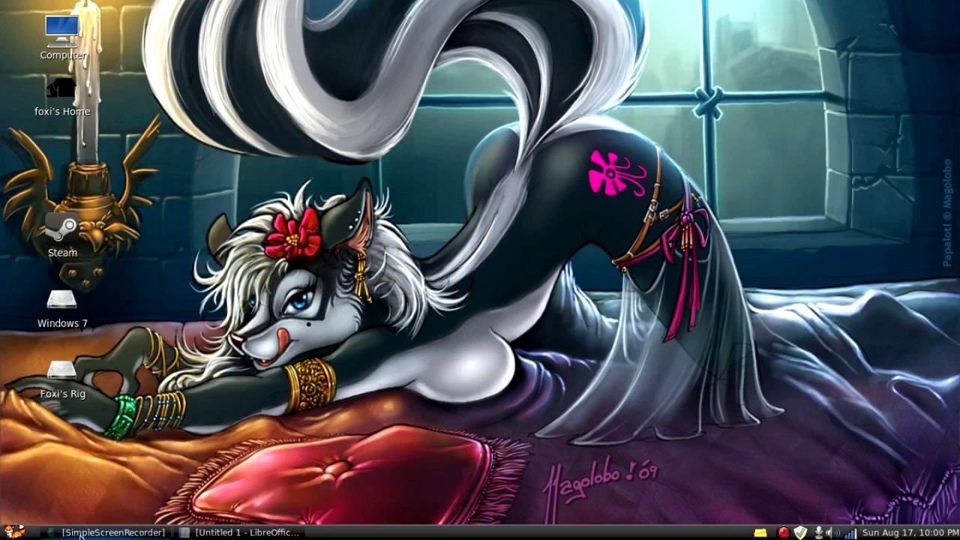
right_click(23, 537)
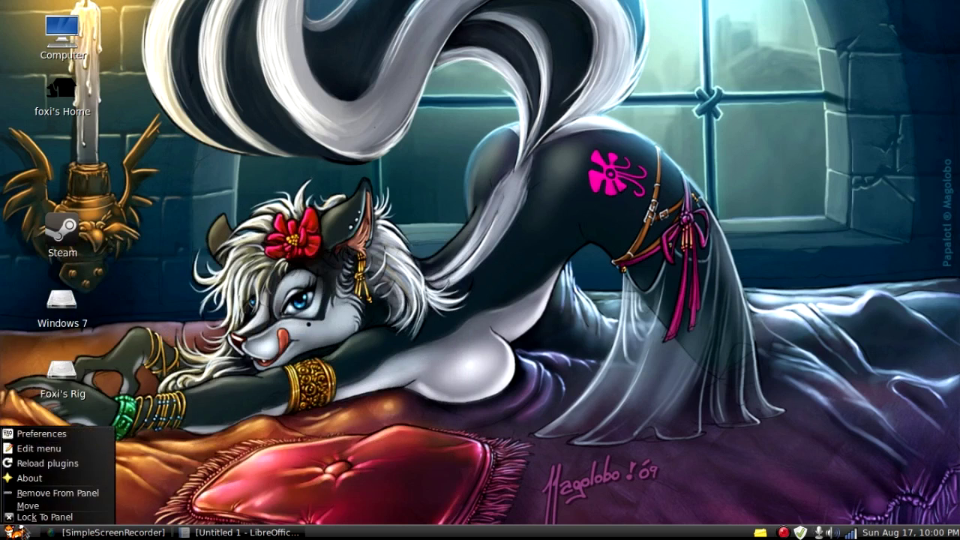
click(30, 435)
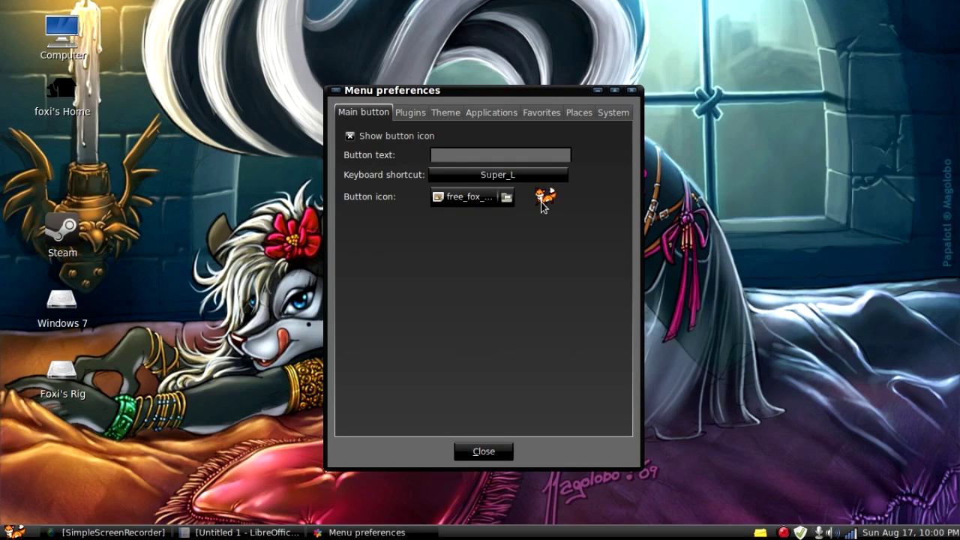
double_click(75, 111)
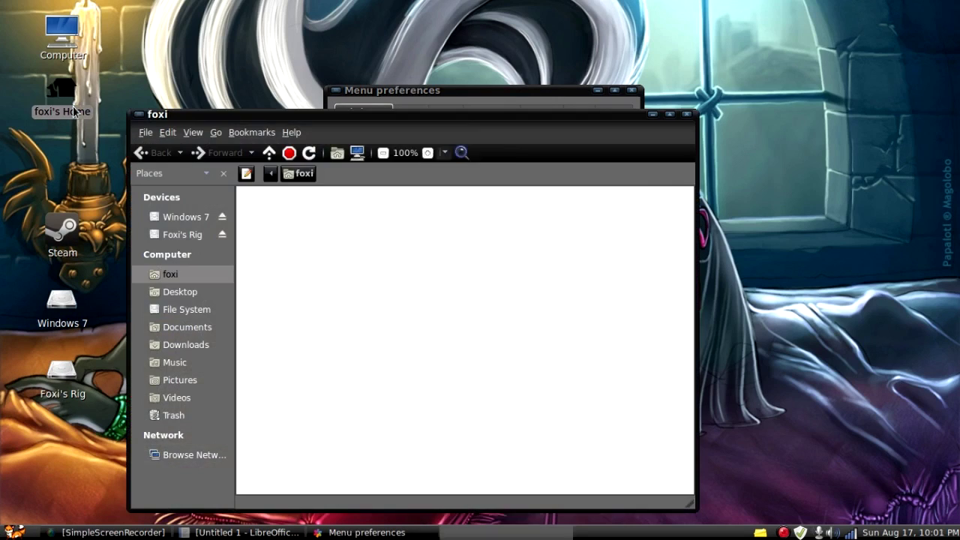
click(225, 379)
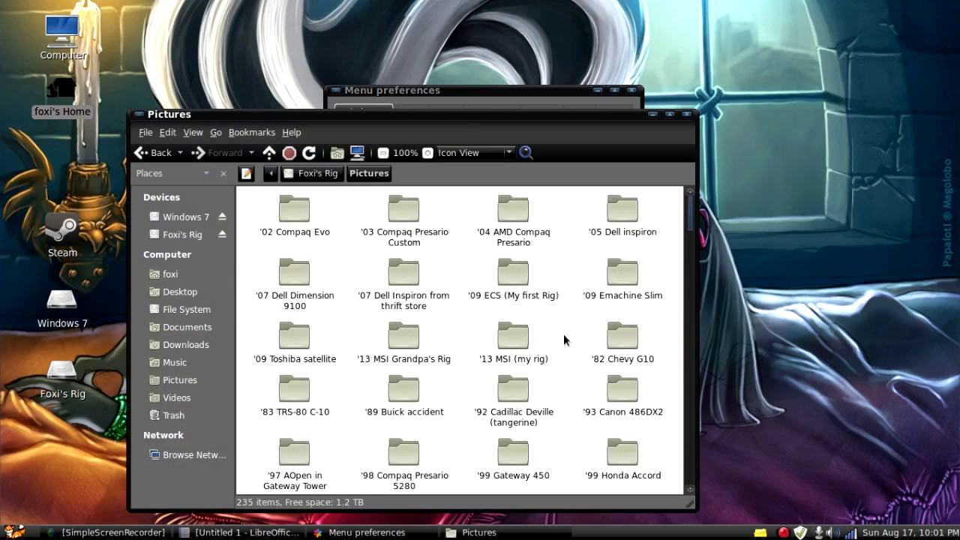
scroll(564, 340, down, 1)
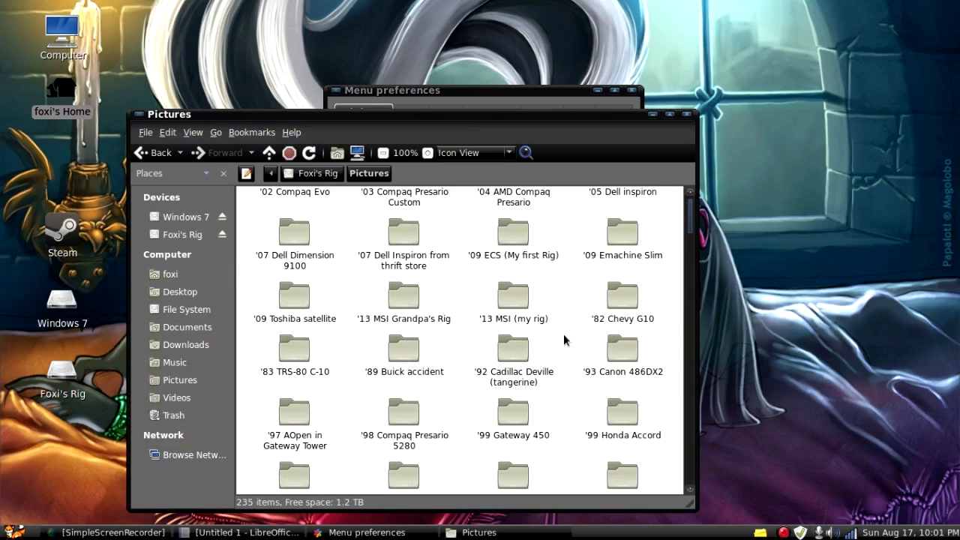
scroll(565, 340, up, 1)
scroll(564, 339, down, 6)
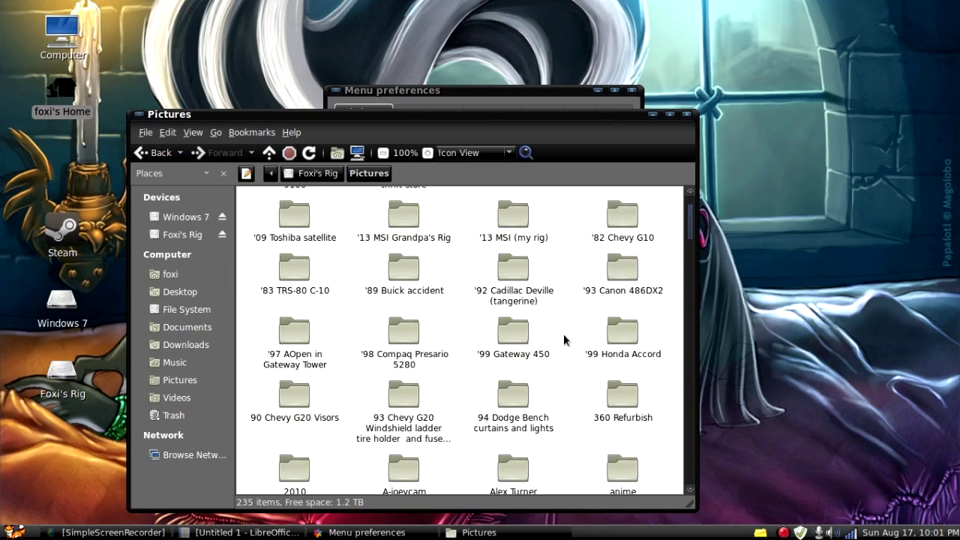
scroll(564, 340, down, 1)
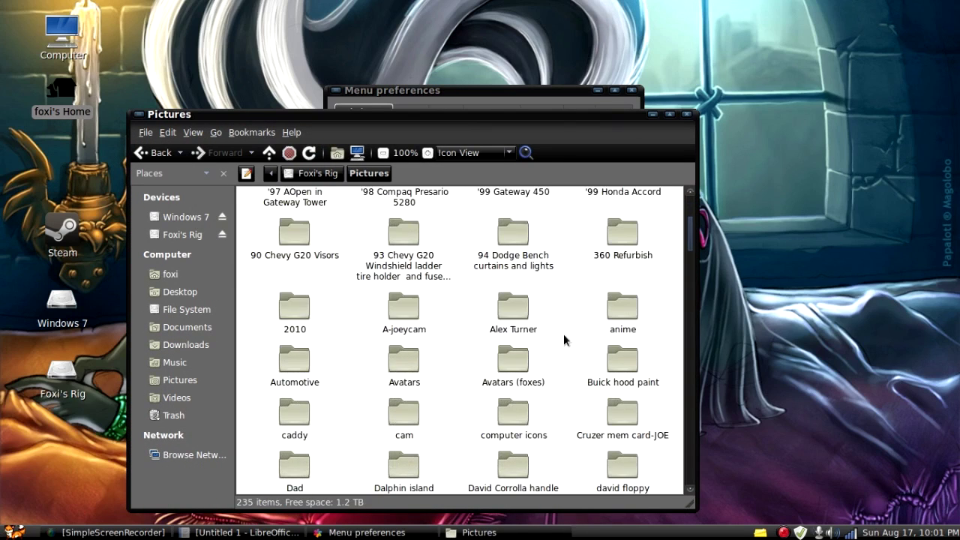
double_click(513, 416)
double_click(611, 328)
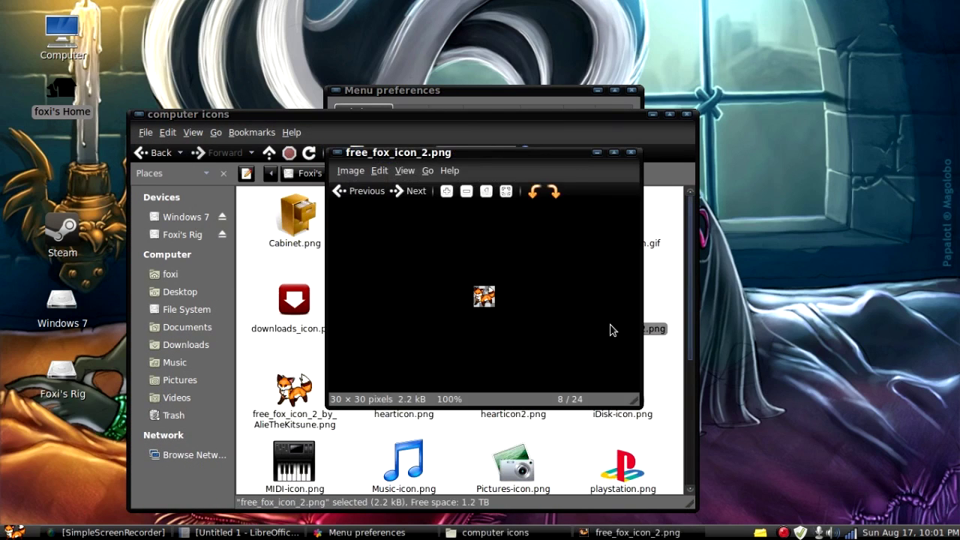
click(631, 153)
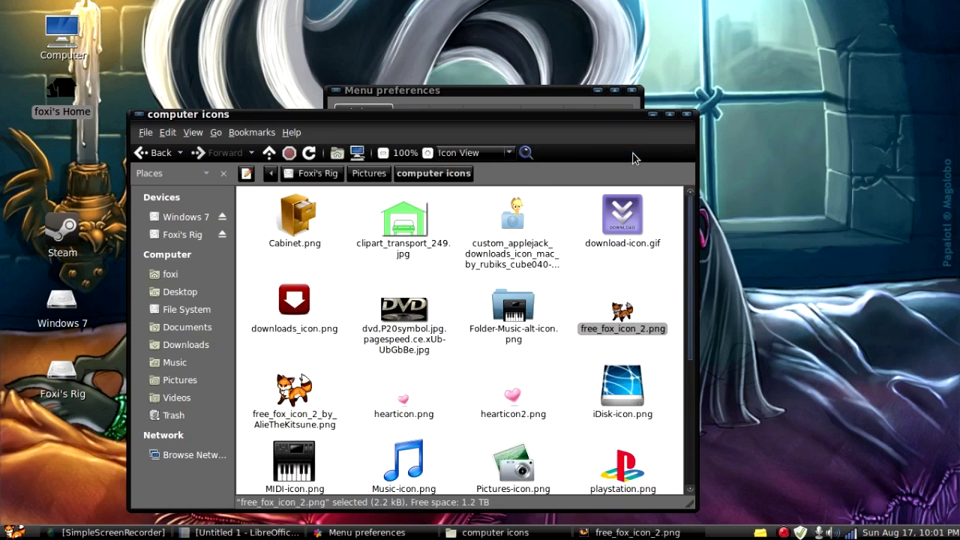
click(688, 114)
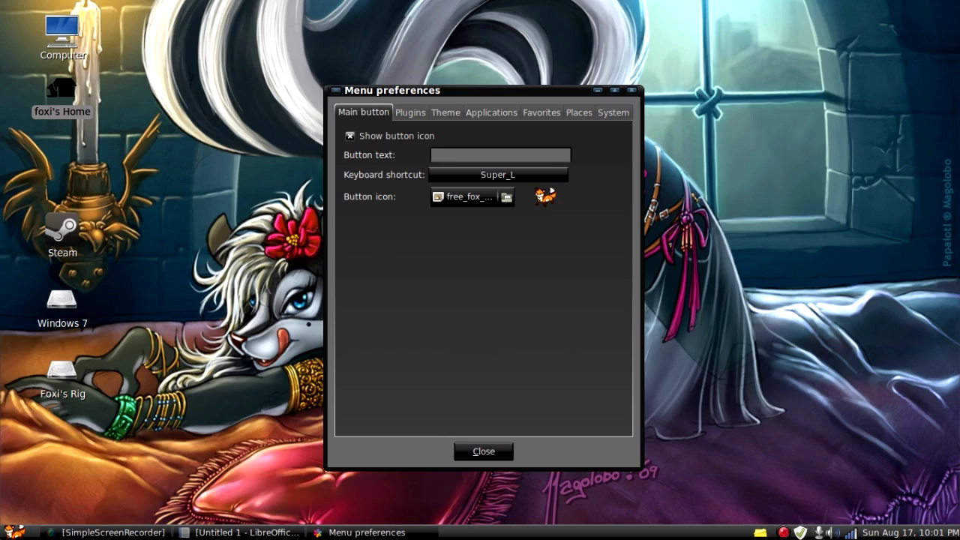
click(13, 532)
click(14, 531)
click(510, 201)
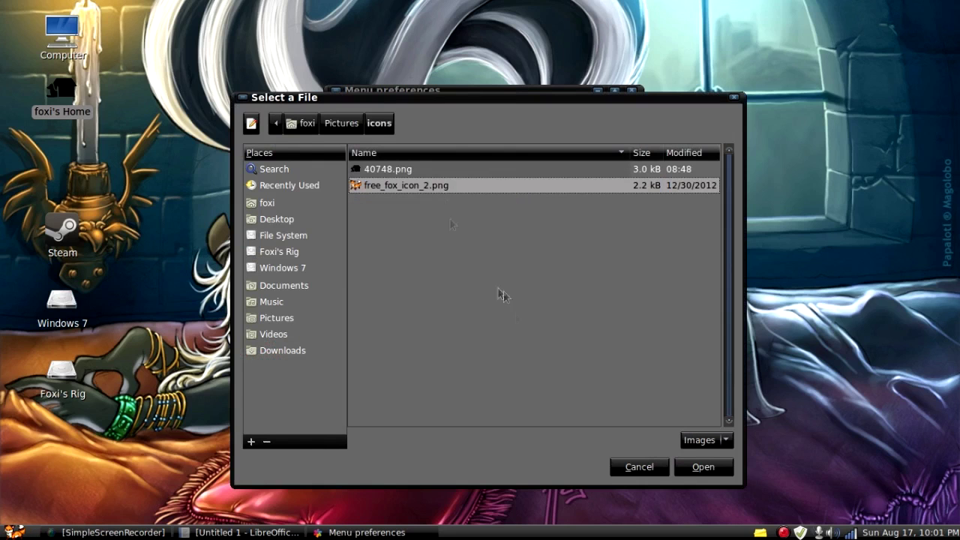
click(639, 469)
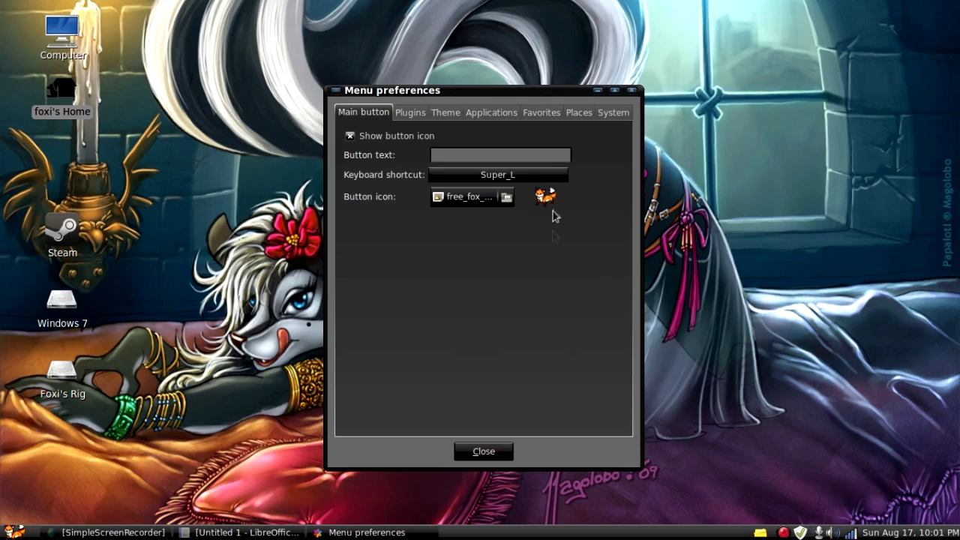
click(12, 534)
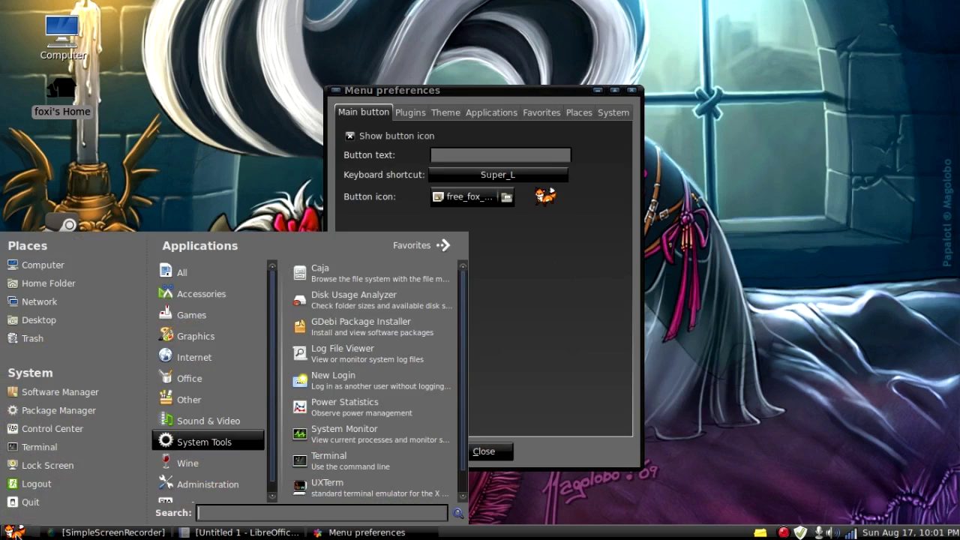
click(13, 534)
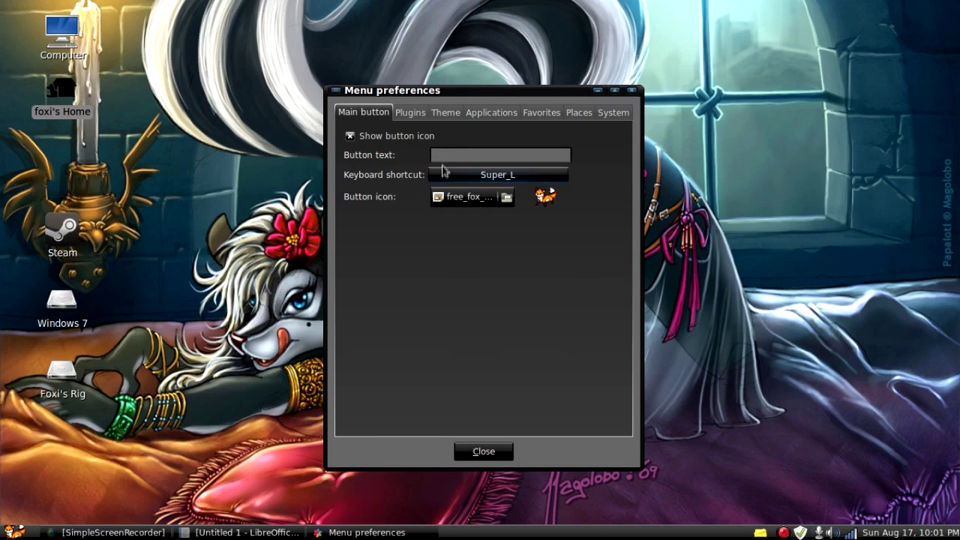
click(444, 155)
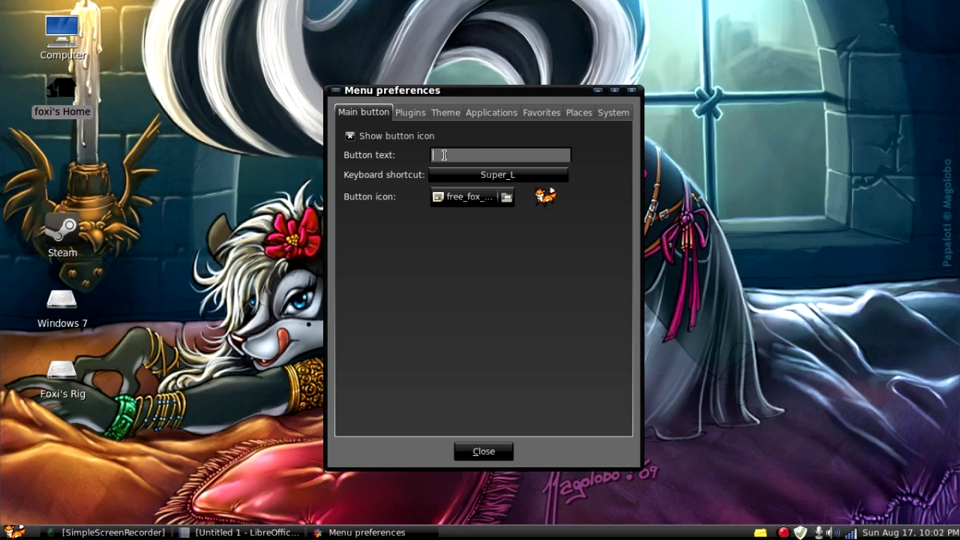
Step: Try 'Foxi' as the menu button label, then clear the button text so no label shows
text(Foxi)
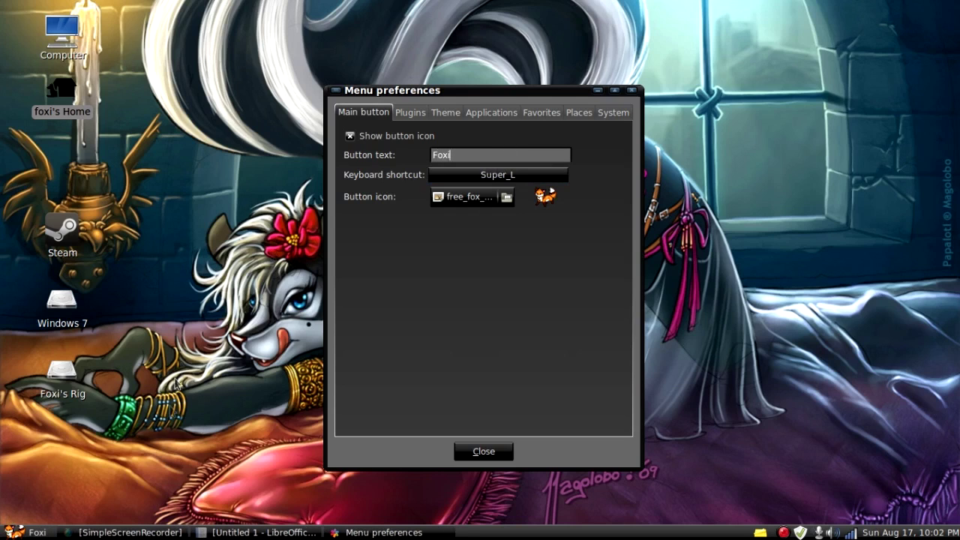
click(37, 534)
click(36, 534)
triple_click(507, 156)
text(Menu)
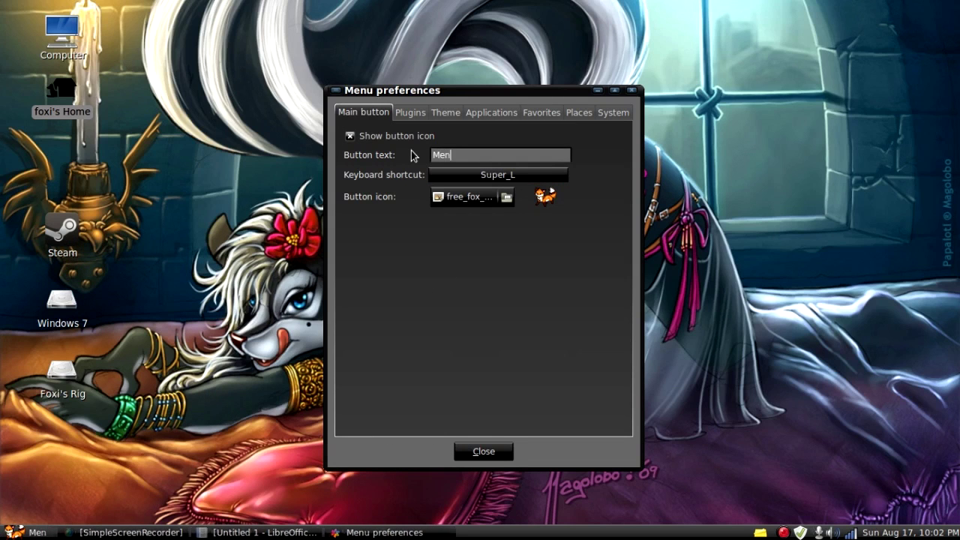
key(BackSpace)
key(BackSpace)
key(BackSpace)
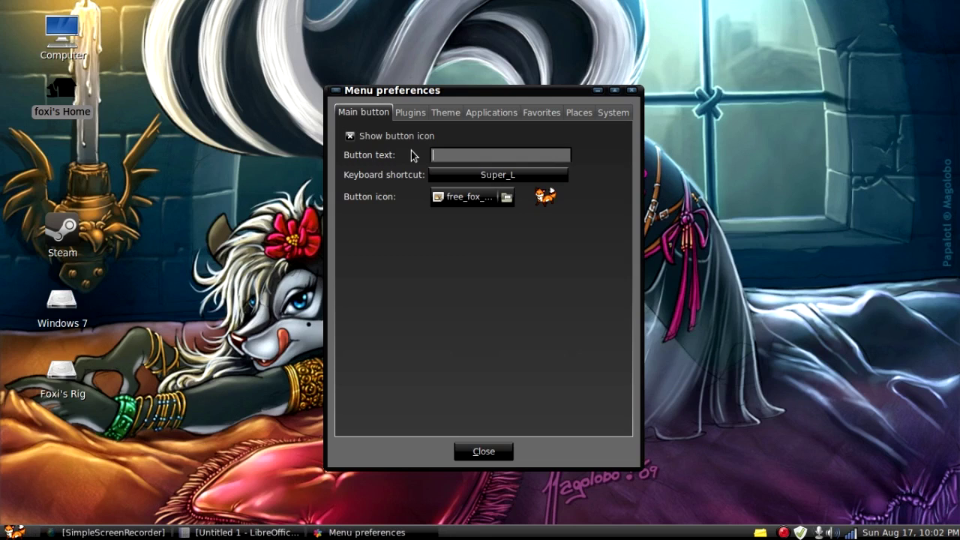
Step: Look through the Plugins, Theme, Applications, Favorites, Places and System tabs, close preferences, and check the menu
click(421, 114)
click(443, 114)
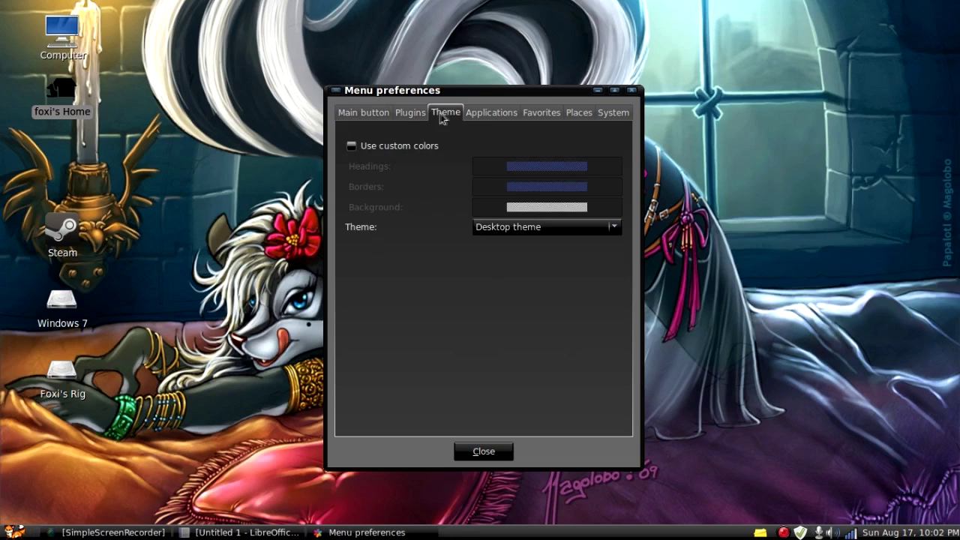
click(483, 117)
click(536, 116)
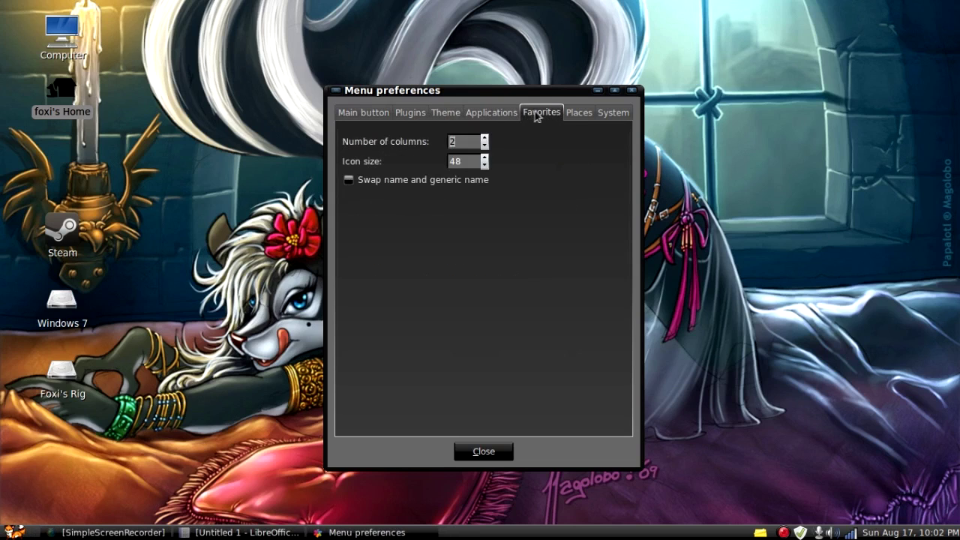
click(574, 114)
click(602, 113)
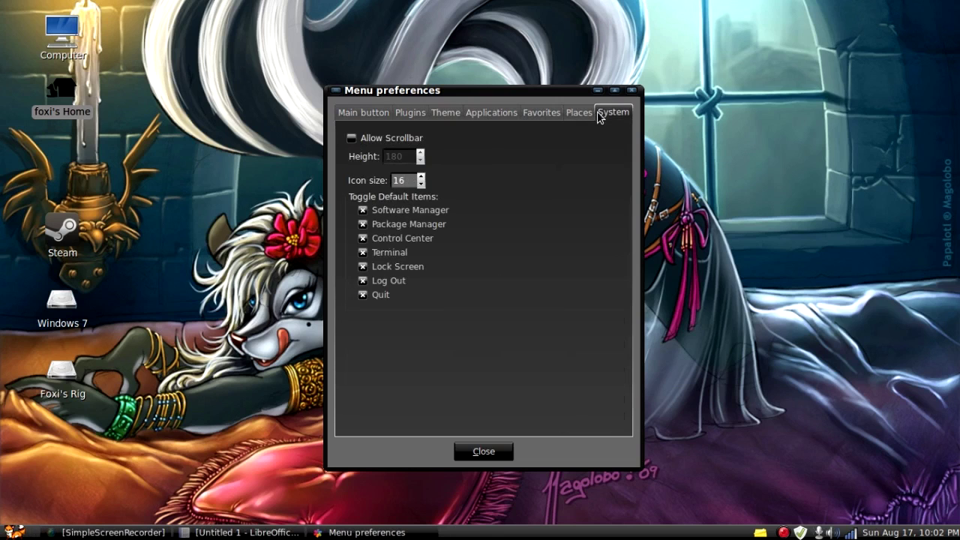
click(631, 92)
click(13, 532)
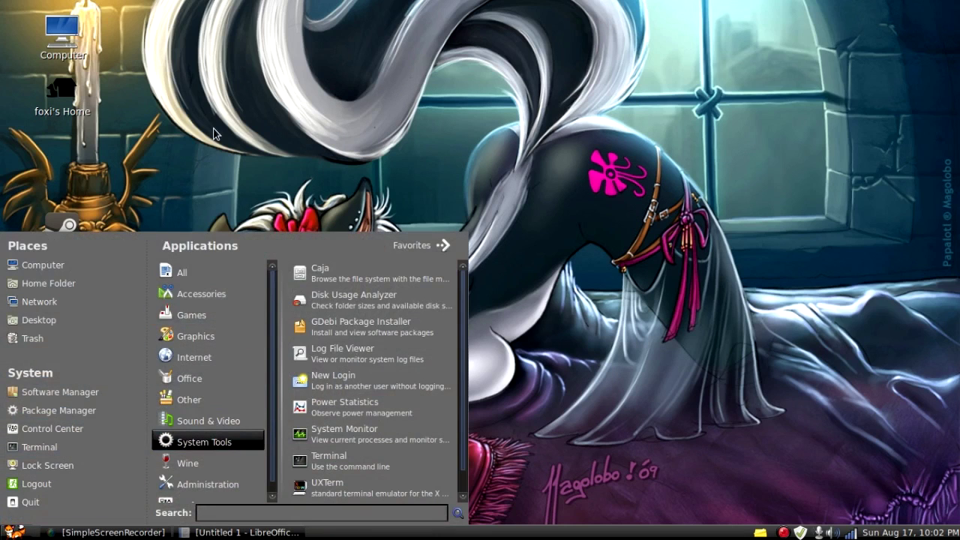
click(173, 126)
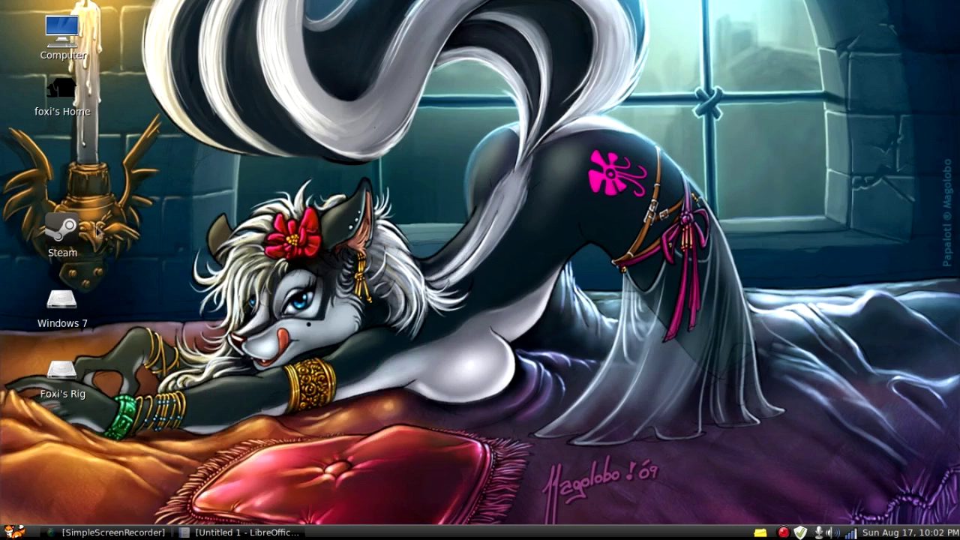
Step: View foxi's Home folder properties (3,144 items, 655.9 MB), close them, and right-click the folder again
right_click(63, 100)
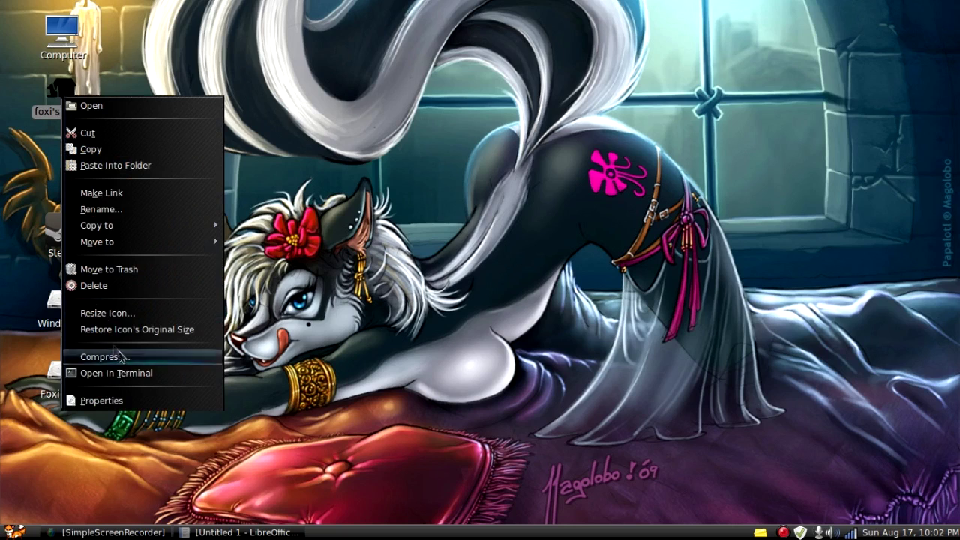
click(134, 399)
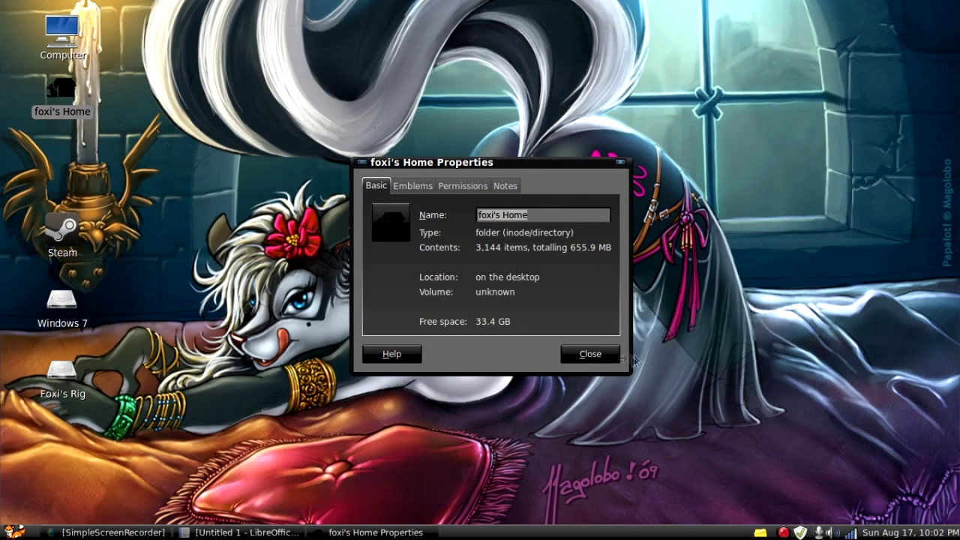
click(596, 355)
right_click(66, 111)
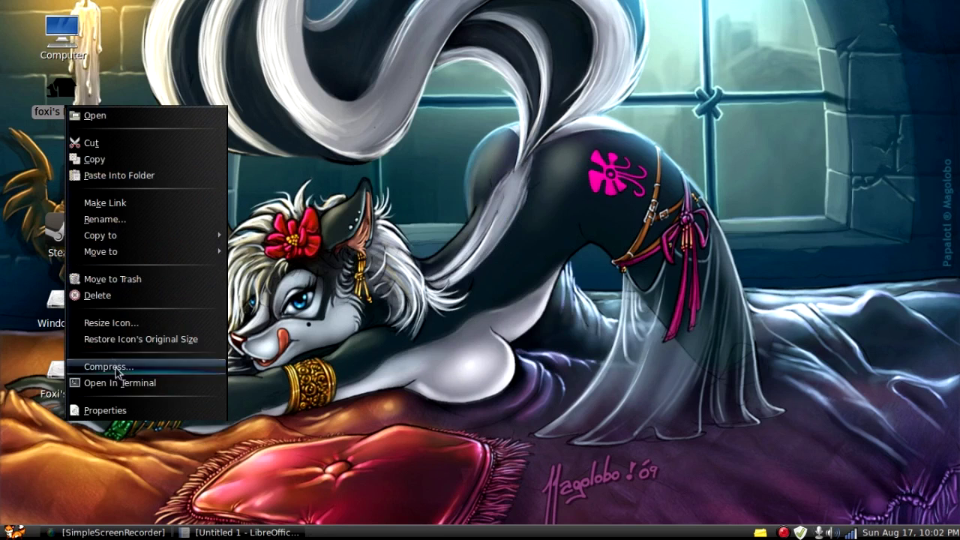
Step: Give foxi's Home the downloads_icon.png icon from the icons folder on Foxi's Rig
click(120, 411)
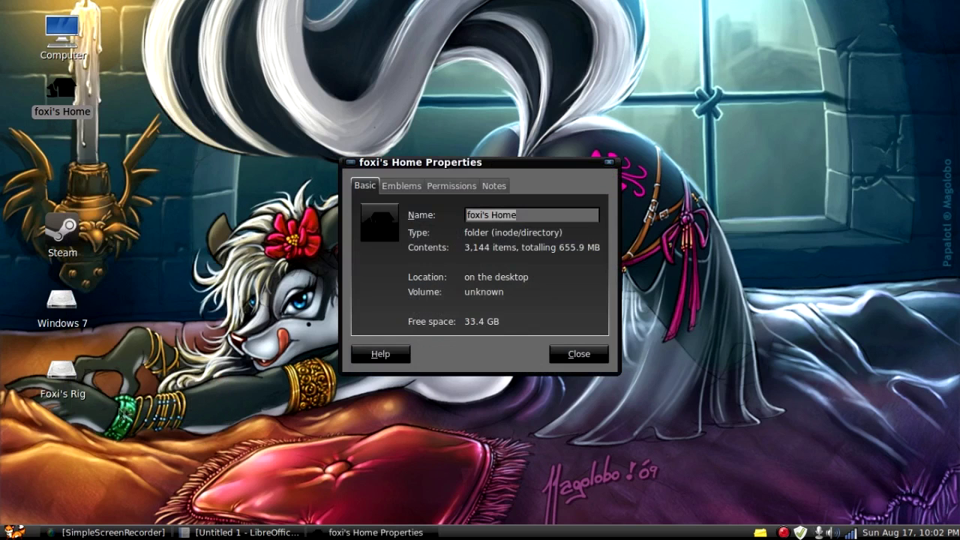
click(380, 231)
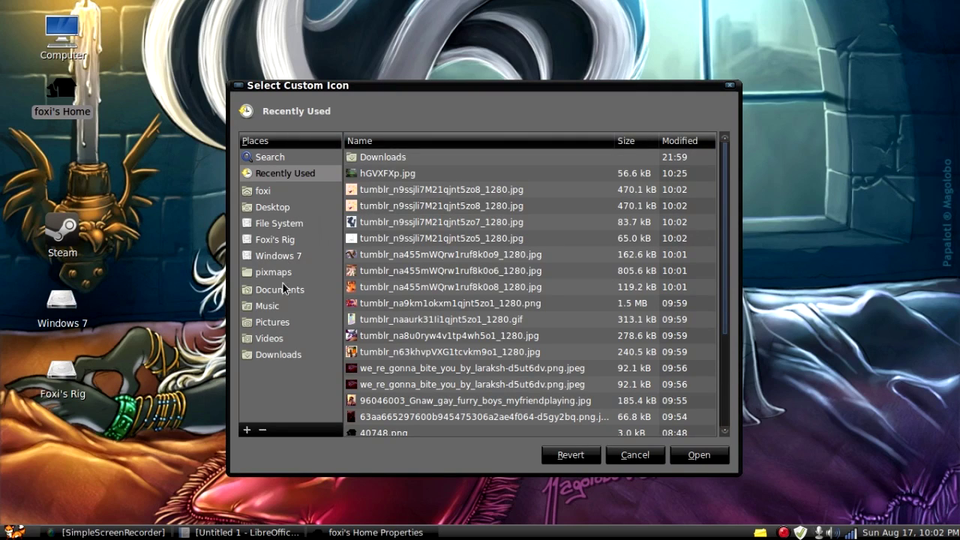
click(279, 321)
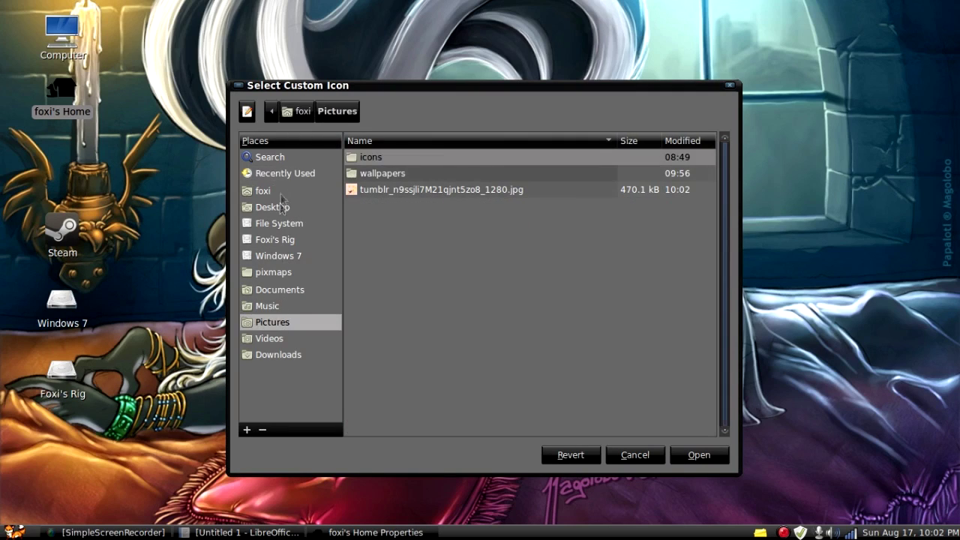
click(289, 239)
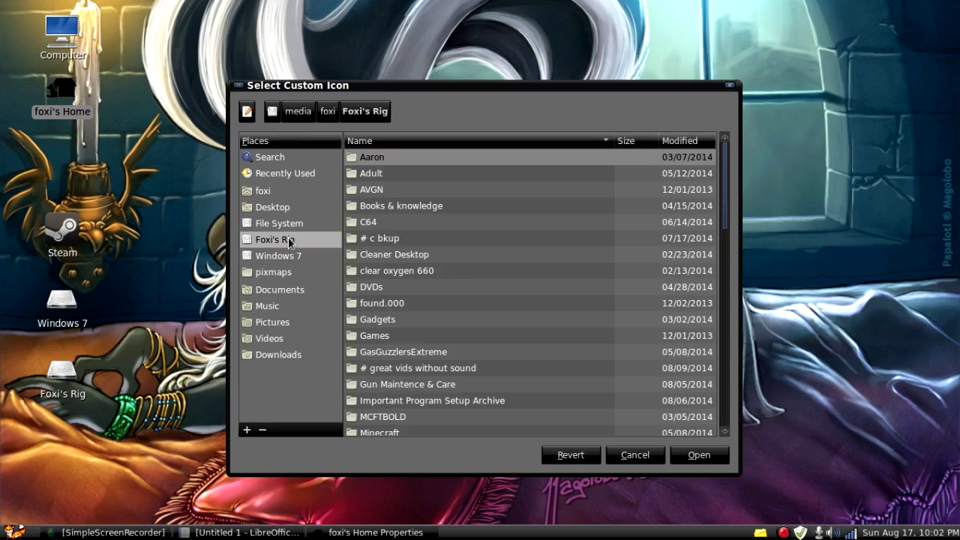
double_click(492, 275)
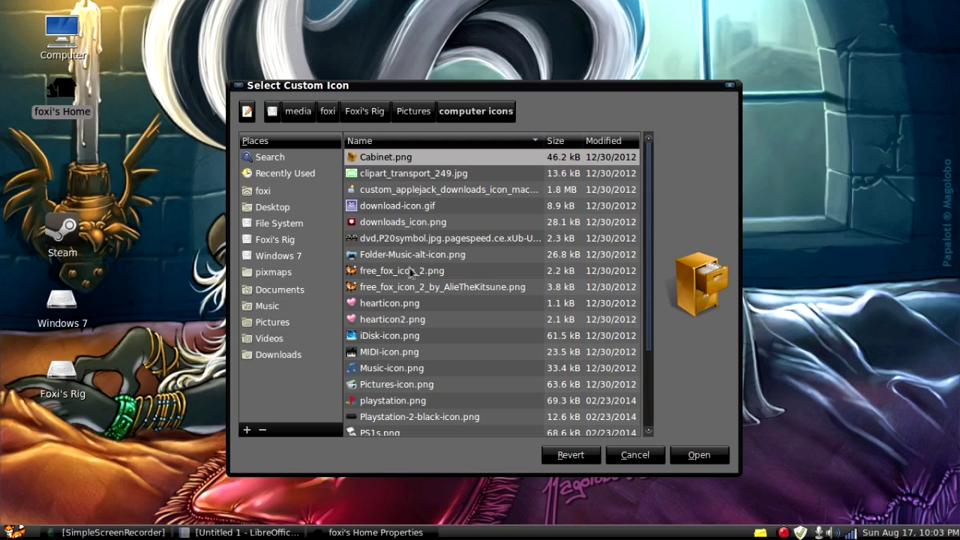
double_click(369, 222)
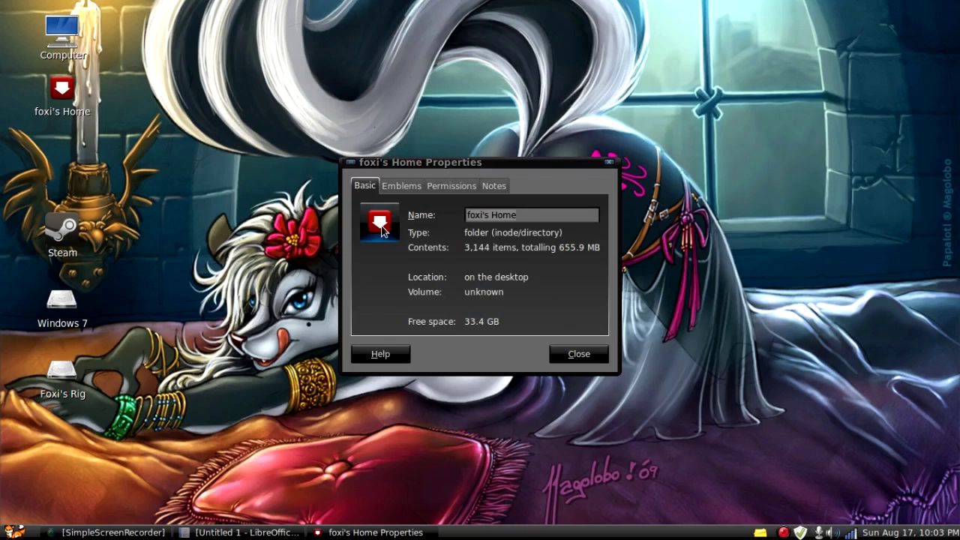
Step: Replace that icon with 40748.png from Pictures/icons and close the properties
click(380, 223)
click(264, 191)
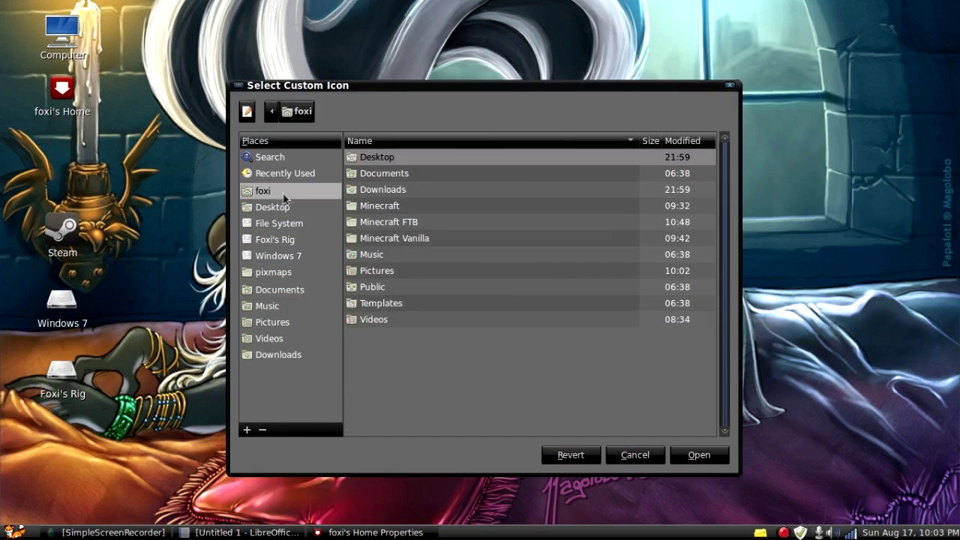
double_click(366, 272)
double_click(389, 162)
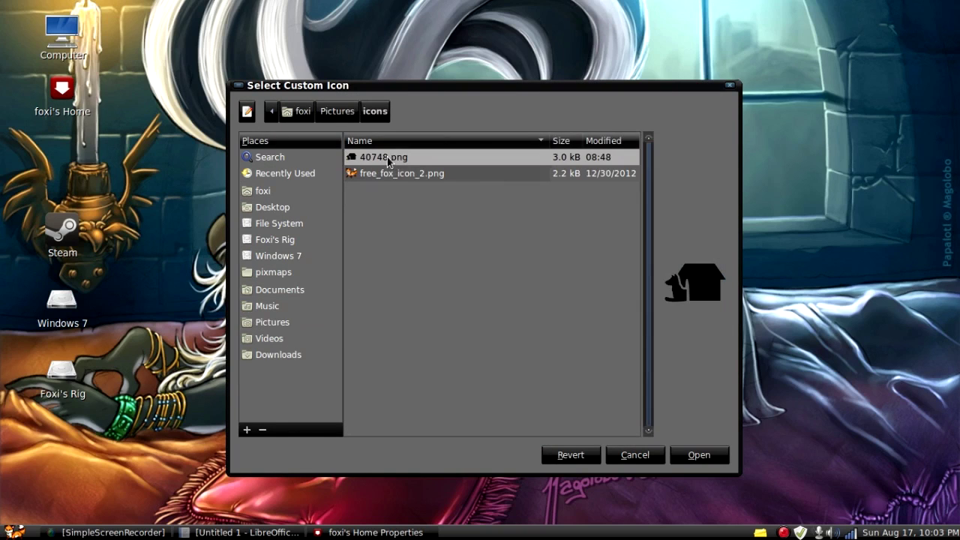
double_click(394, 159)
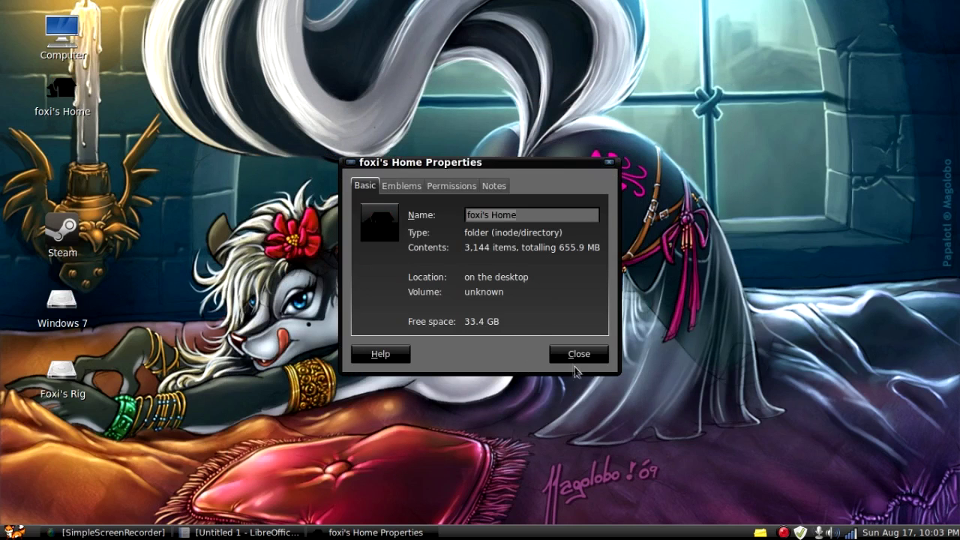
click(577, 354)
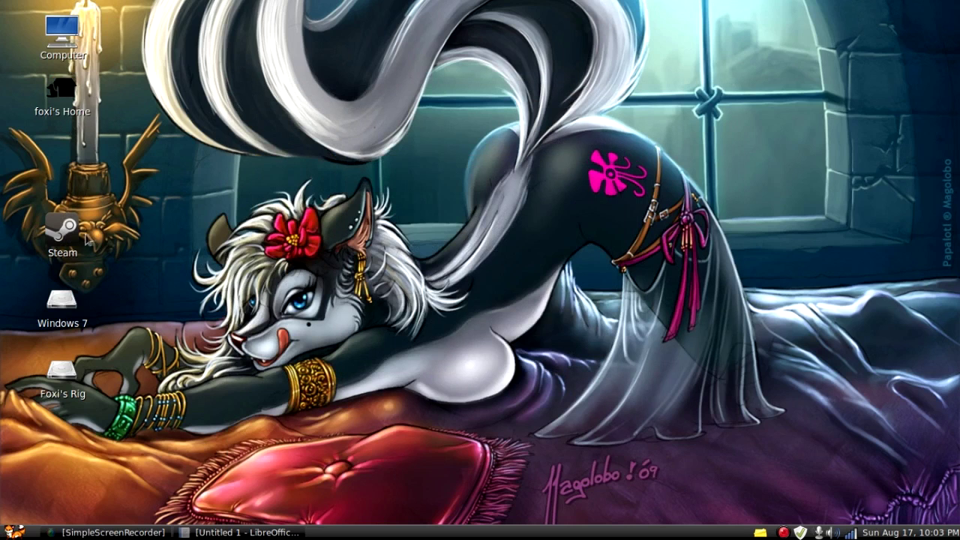
Step: Open the Steam launcher's icon chooser, then cancel and close without changing its icon
right_click(60, 234)
click(96, 517)
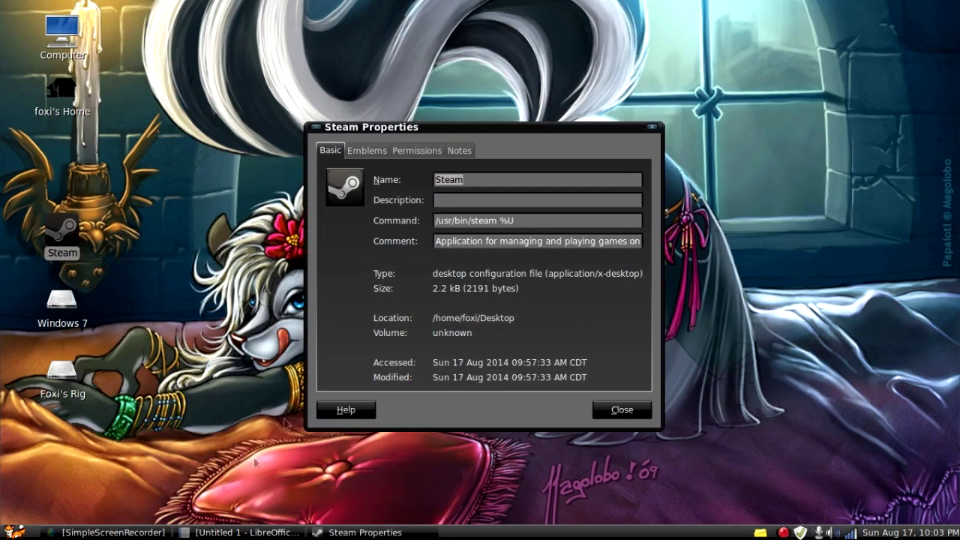
click(345, 188)
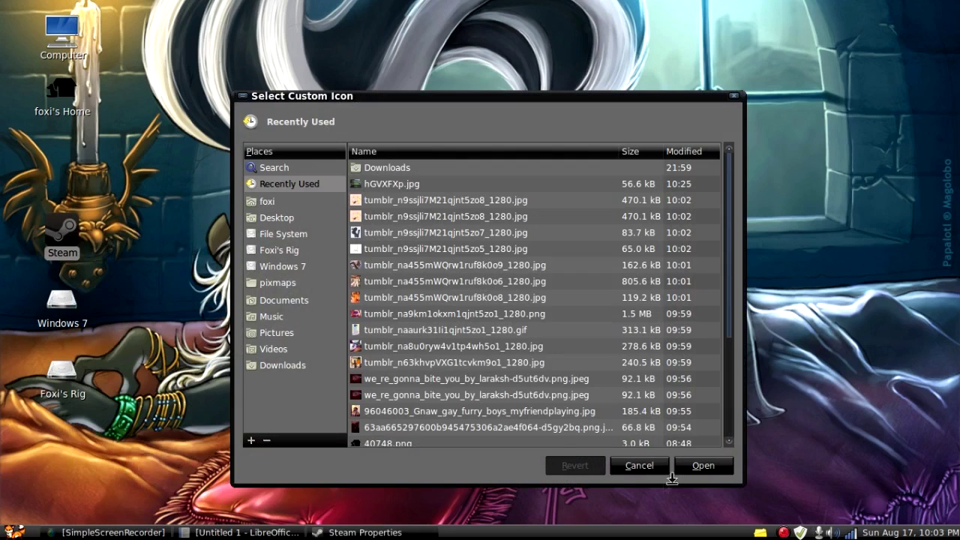
click(639, 465)
click(627, 411)
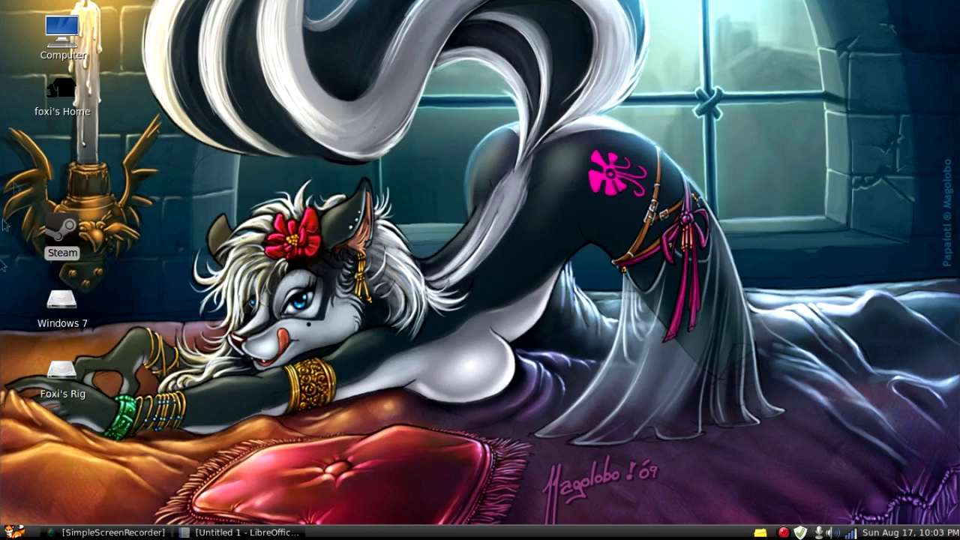
Step: Move the bottom panel to the top edge and preview the application menu there
right_click(502, 534)
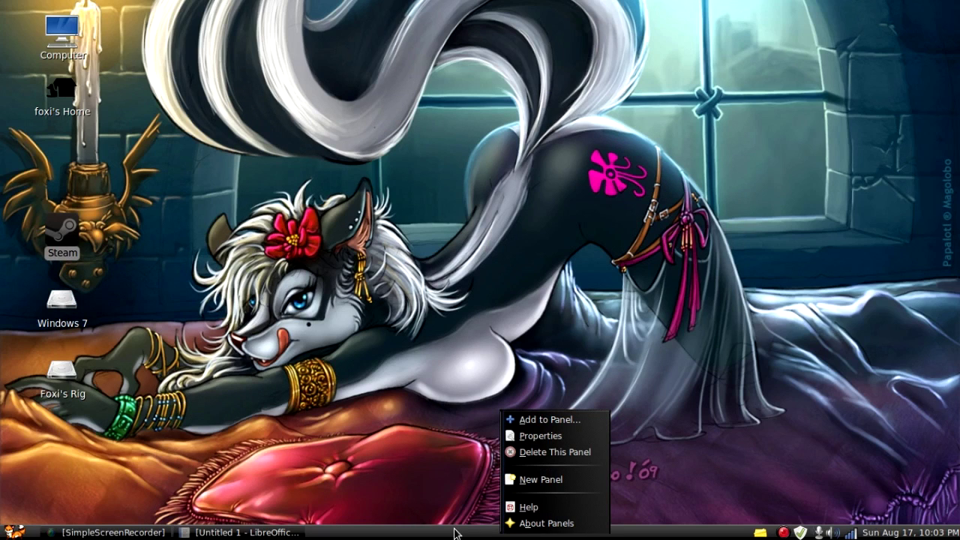
click(547, 439)
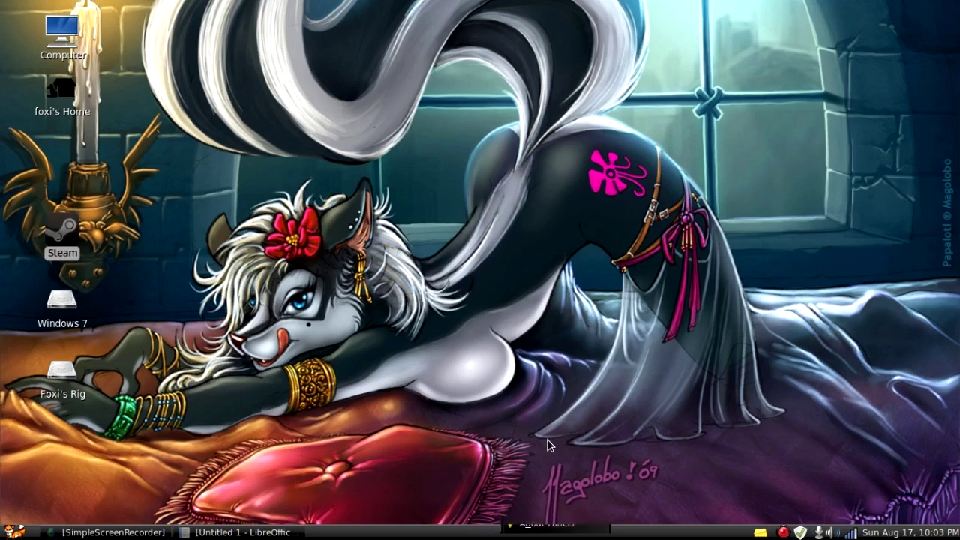
click(528, 224)
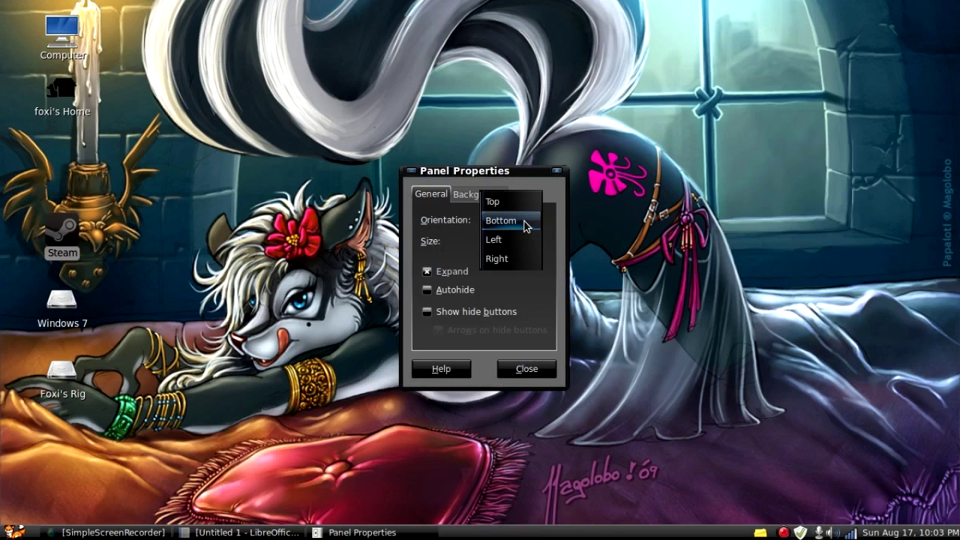
click(522, 203)
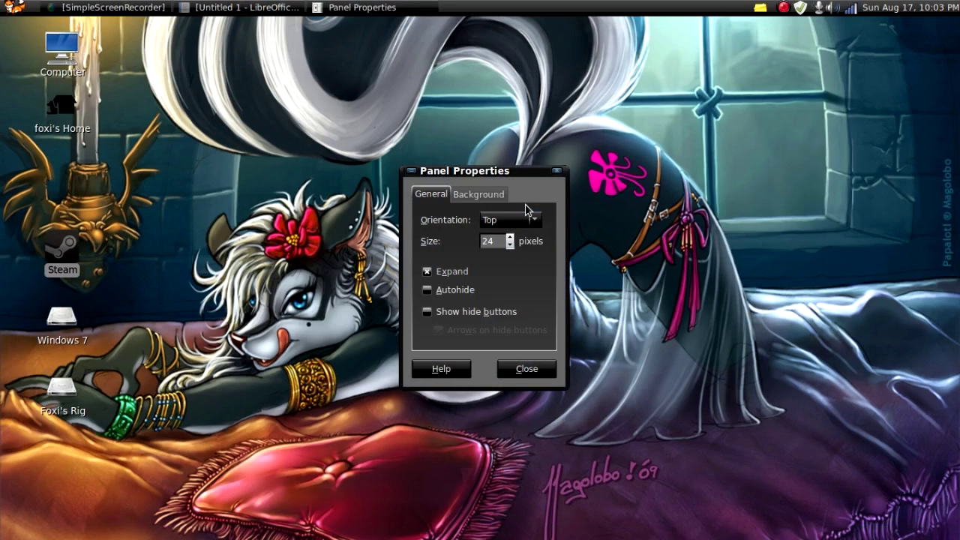
click(13, 6)
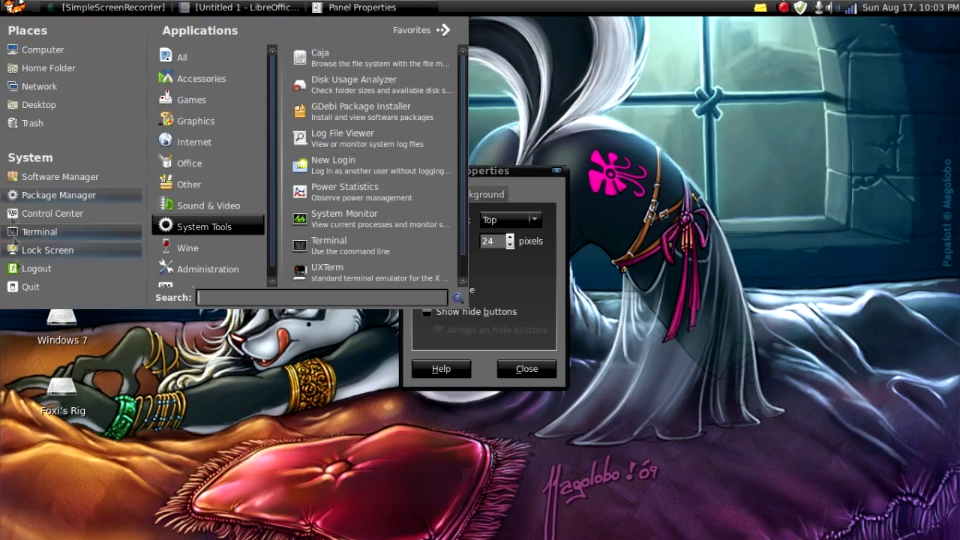
click(193, 375)
Step: Try the panel on the left and right edges, then return it to the bottom
click(538, 219)
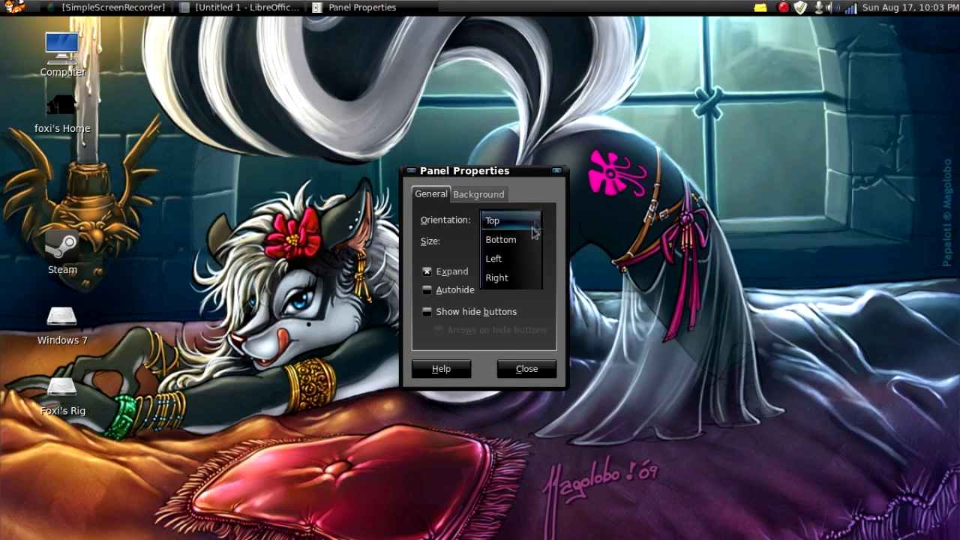
click(527, 264)
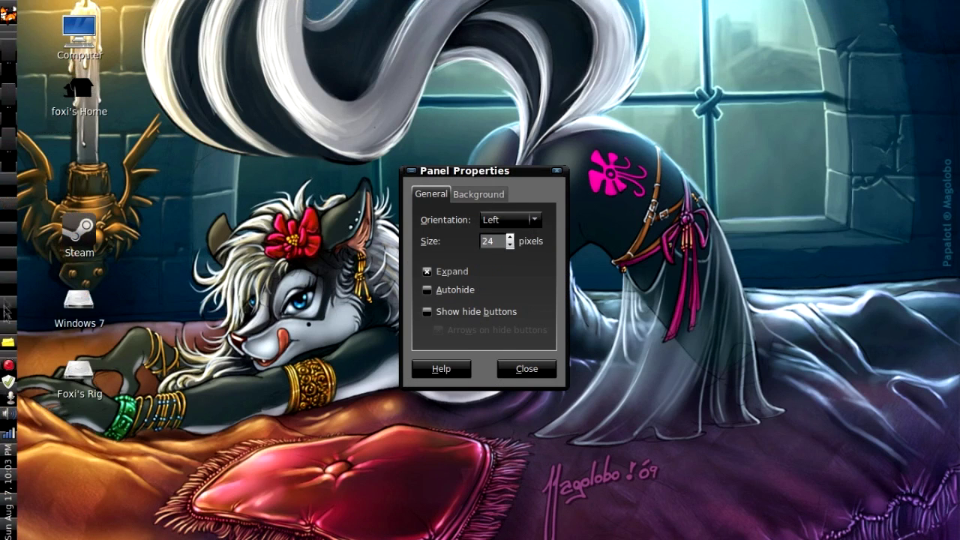
click(535, 220)
click(532, 238)
click(534, 220)
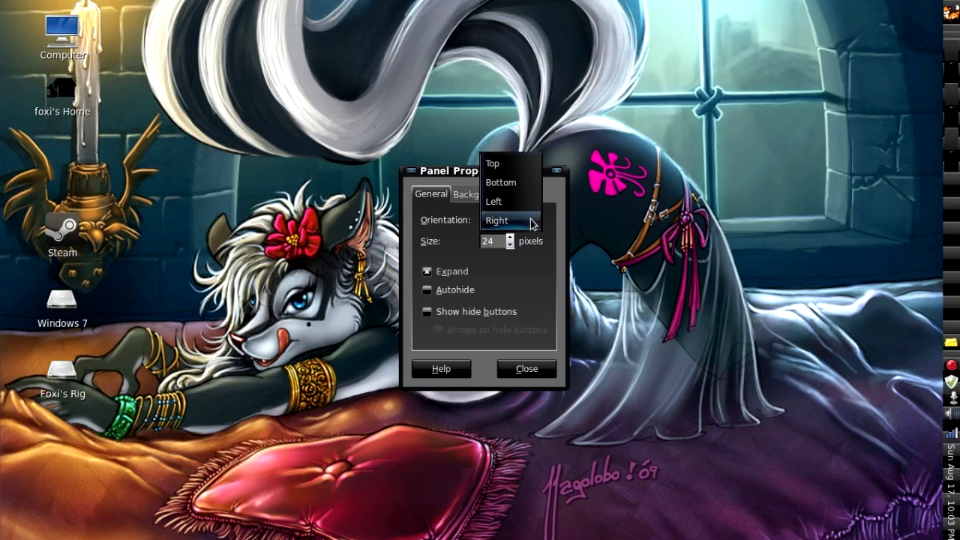
click(531, 182)
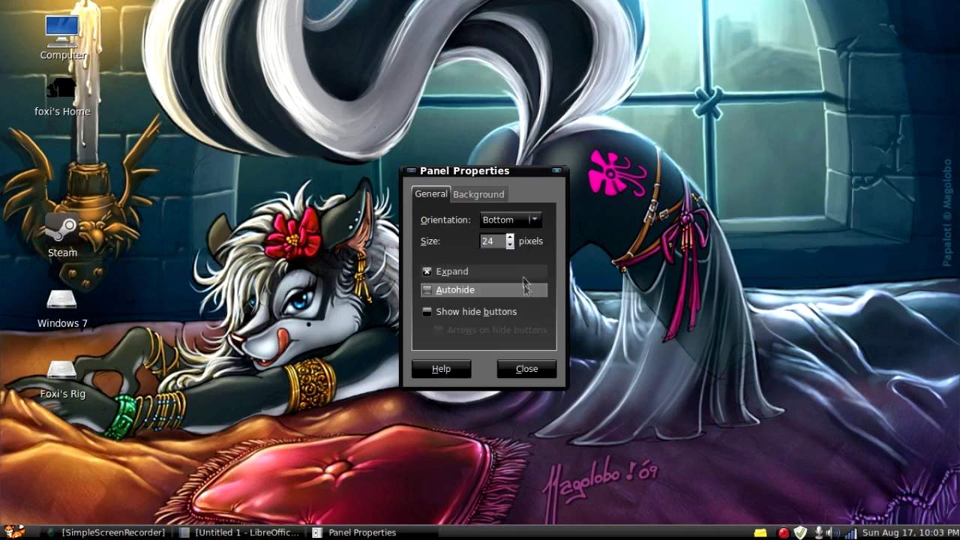
Step: Try taller panel sizes and check the application menu at the larger height
scroll(511, 239, up, 6)
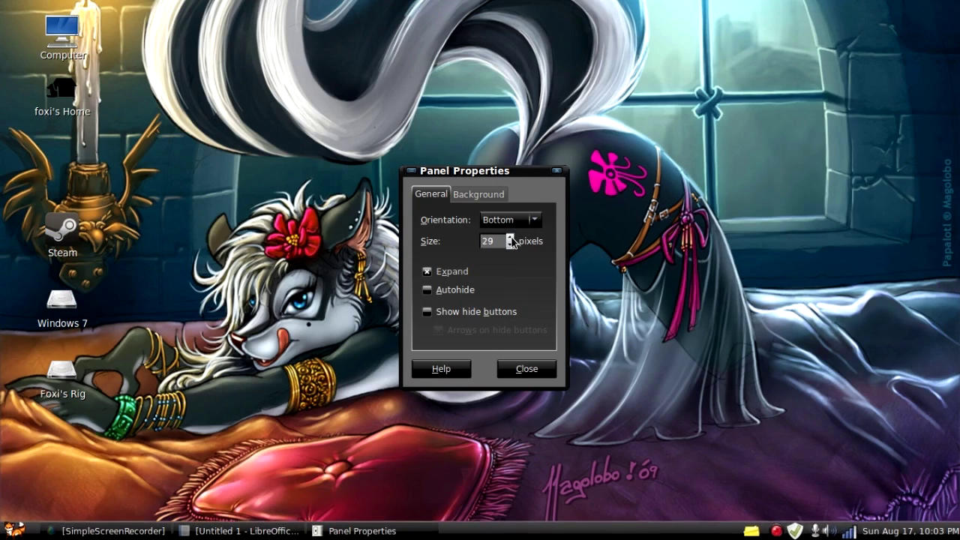
scroll(510, 248, down, 10)
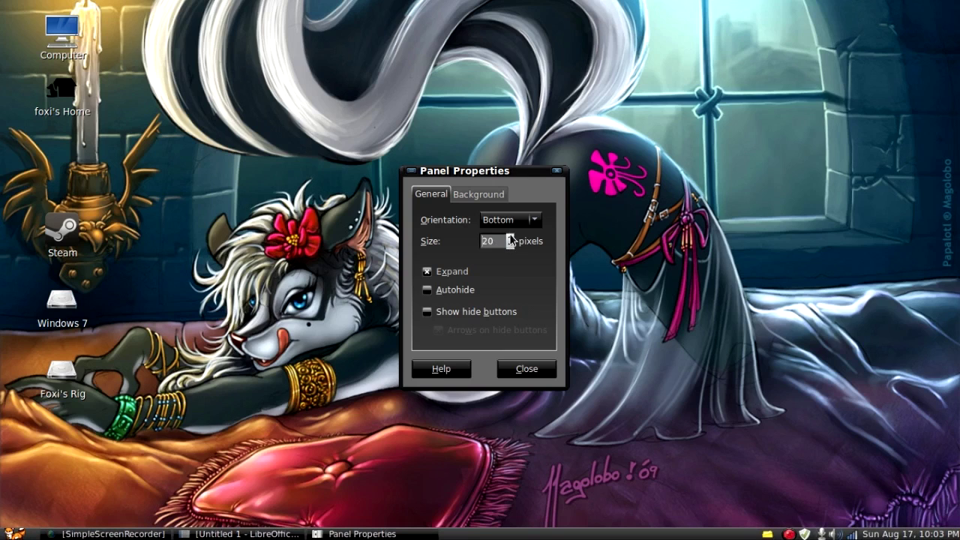
scroll(510, 239, up, 8)
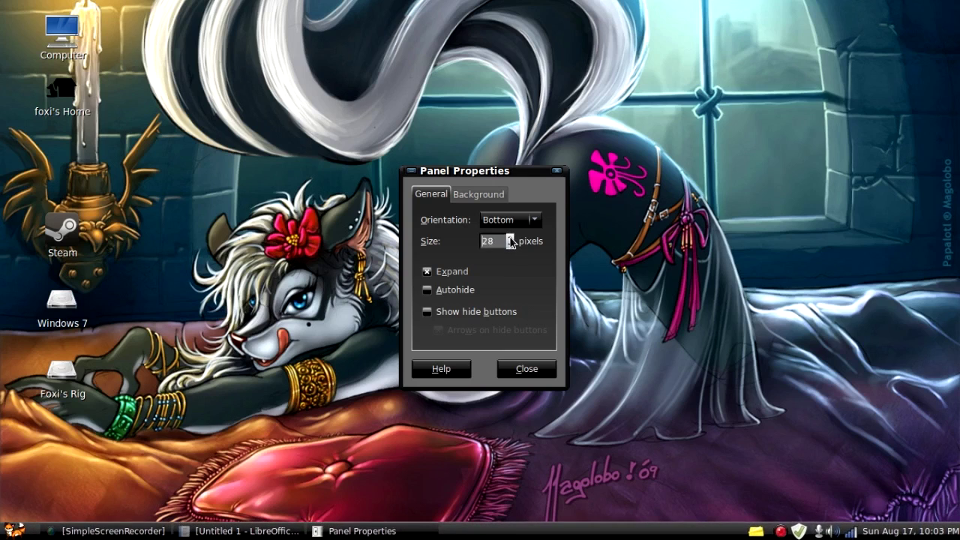
scroll(510, 240, up, 3)
scroll(509, 246, down, 1)
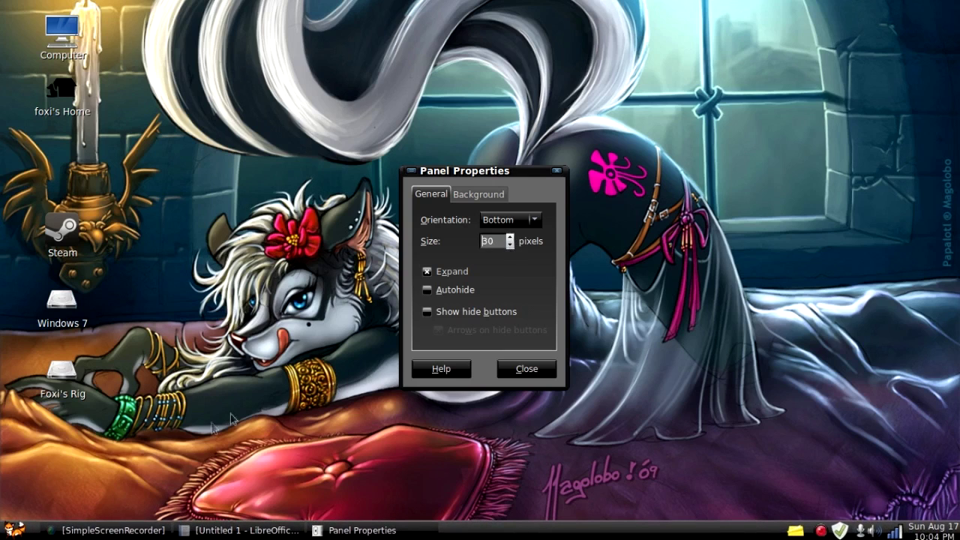
click(15, 532)
click(15, 530)
Step: Adjust the panel height down and up, settle at 25 pixels, and close Panel Properties
click(510, 246)
click(510, 245)
click(510, 245)
click(510, 245)
click(510, 245)
click(510, 246)
click(510, 245)
click(510, 245)
click(510, 245)
click(511, 246)
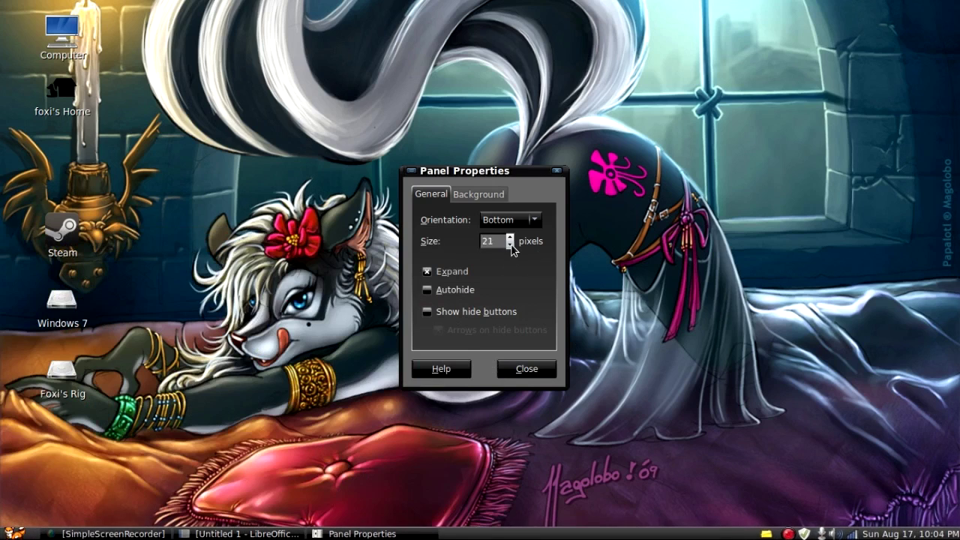
click(510, 245)
click(510, 245)
click(511, 246)
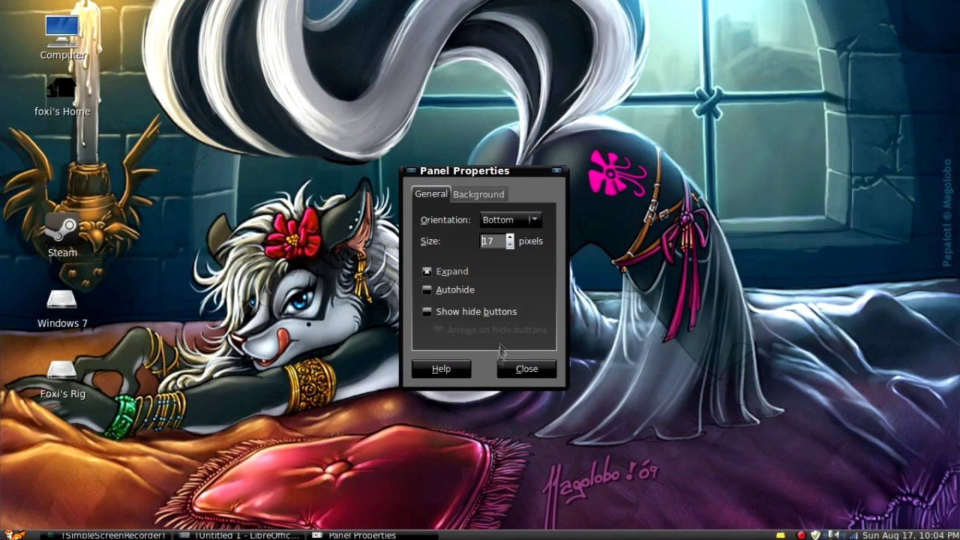
click(510, 238)
click(510, 237)
click(510, 238)
click(510, 238)
click(511, 238)
click(510, 238)
click(511, 238)
click(510, 238)
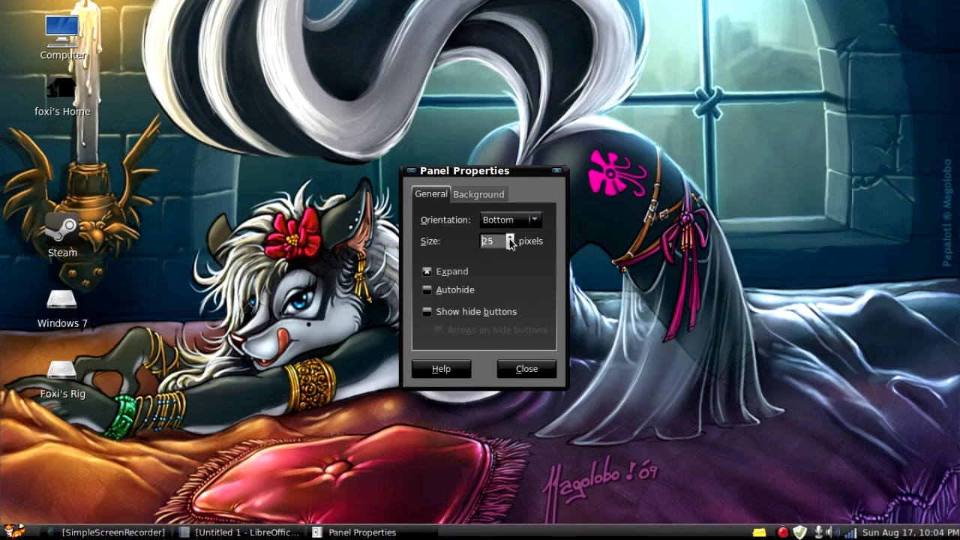
click(510, 238)
click(510, 238)
click(510, 237)
click(510, 238)
click(510, 237)
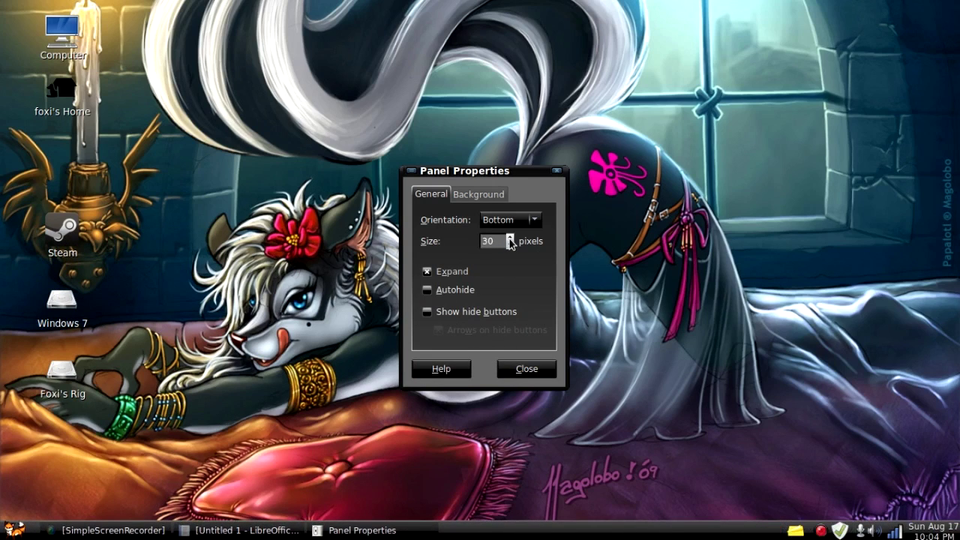
click(511, 245)
click(511, 246)
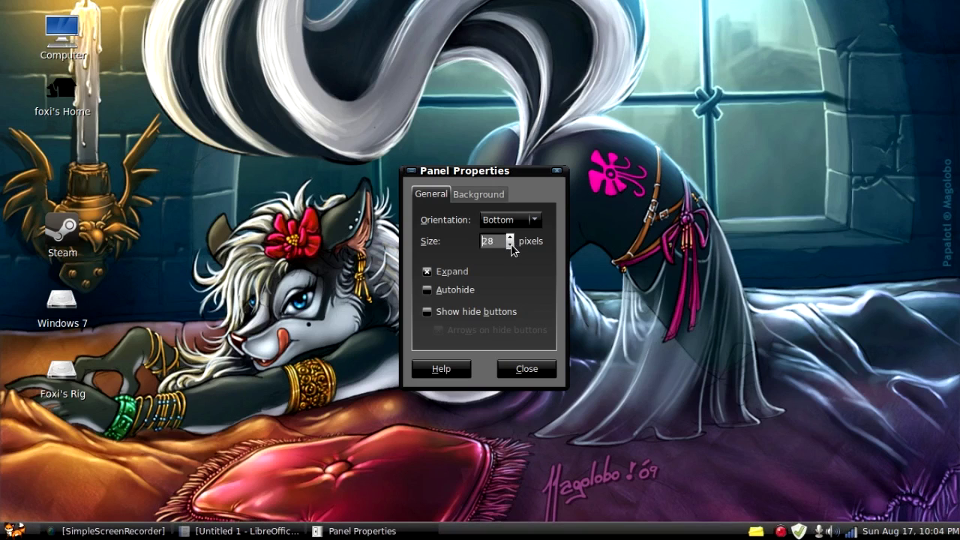
click(511, 246)
click(511, 245)
click(511, 246)
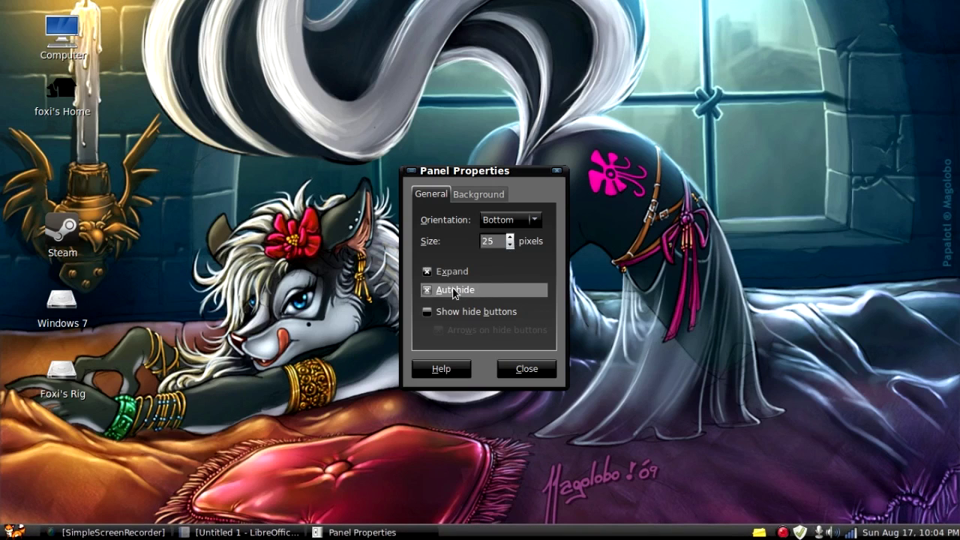
click(518, 367)
mouse_move(524, 534)
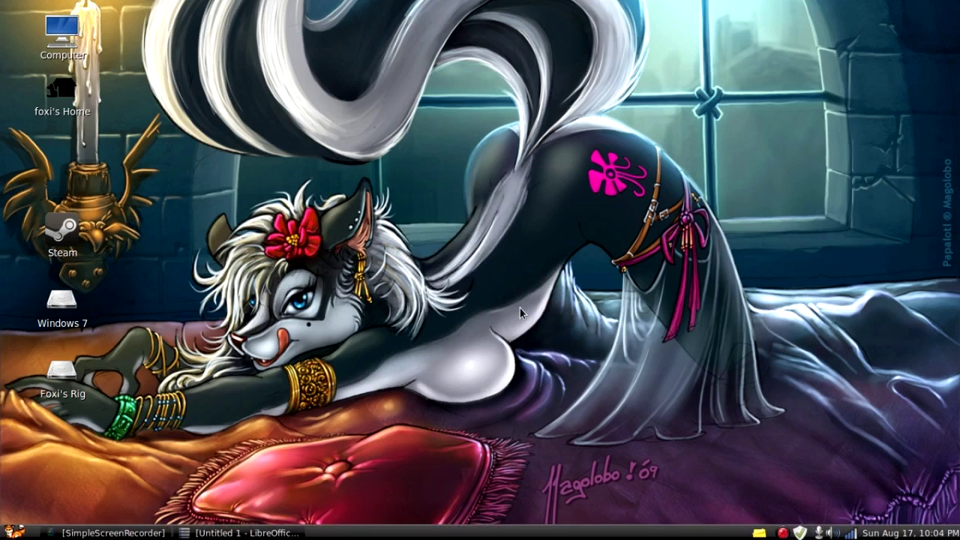
Step: Give the bottom panel a solid red background, sliding its style to opaque and back to transparent
right_click(523, 534)
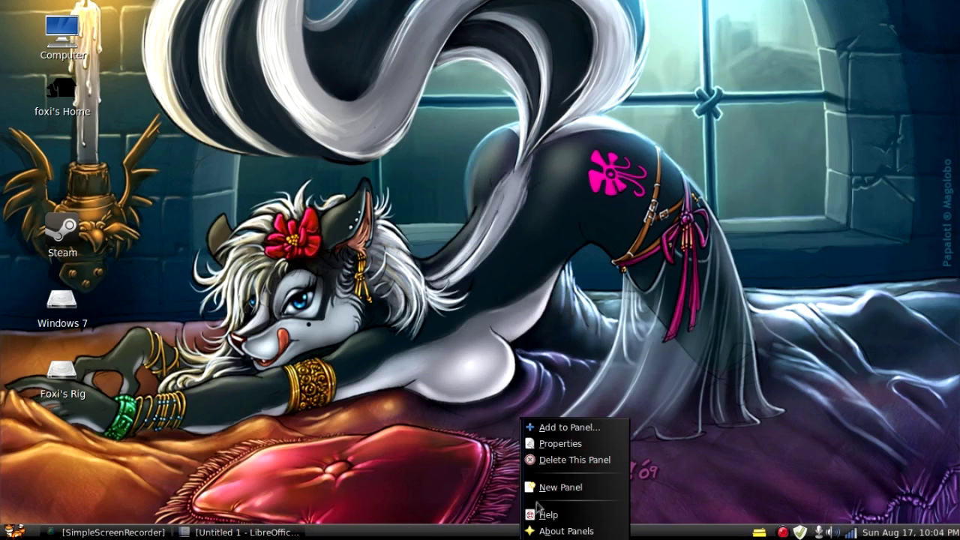
click(553, 449)
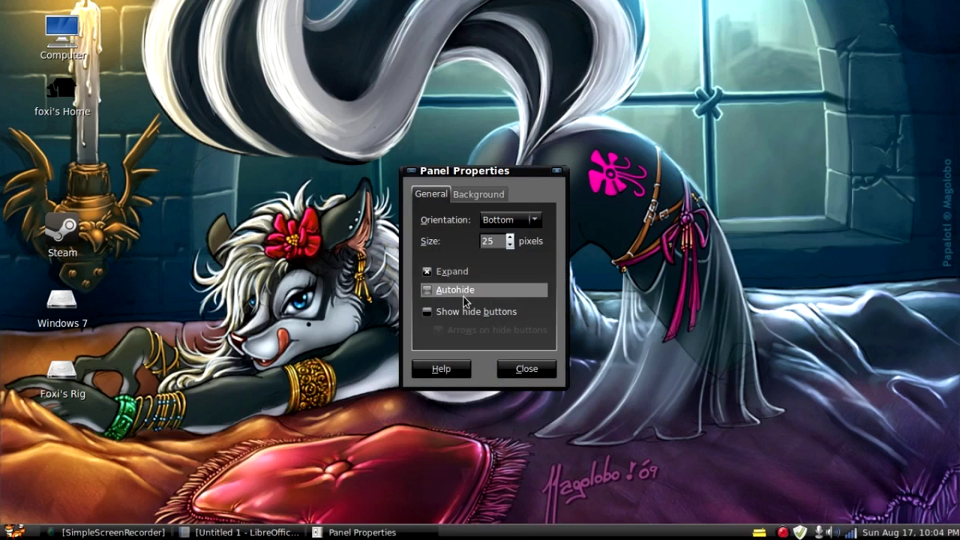
click(482, 196)
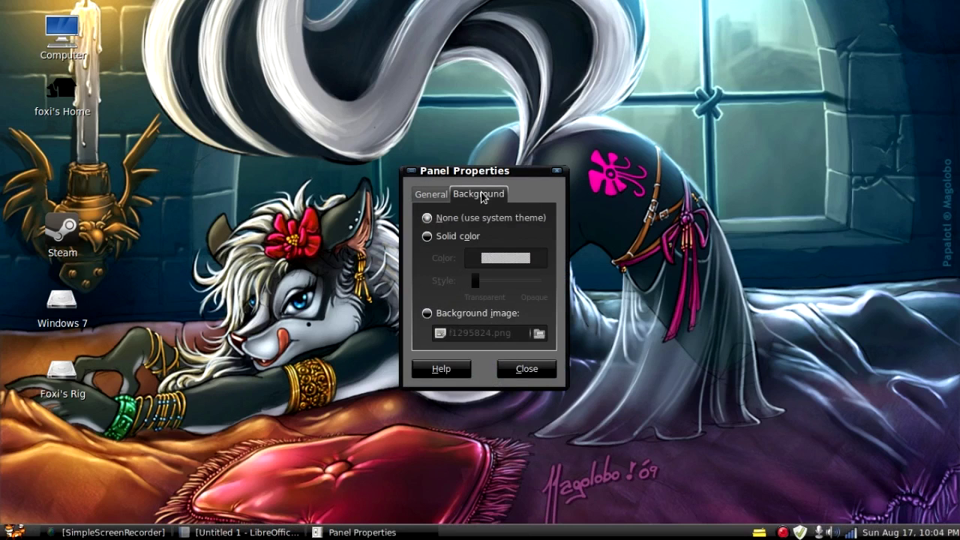
click(463, 239)
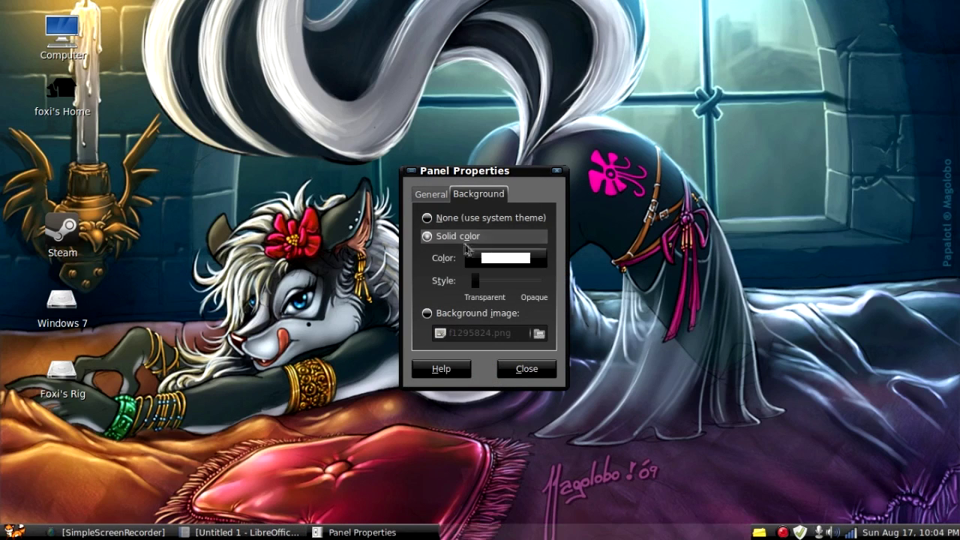
click(505, 259)
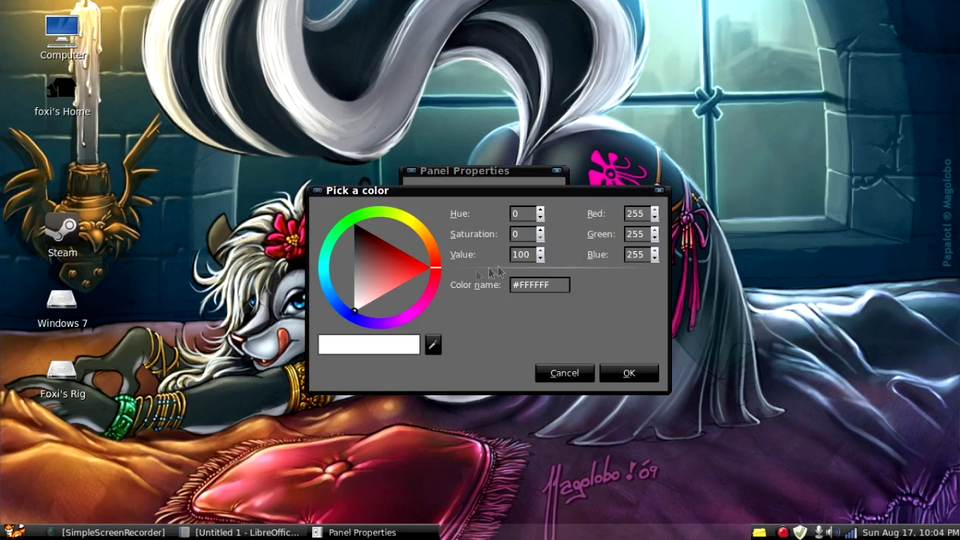
drag(380, 288, 410, 264)
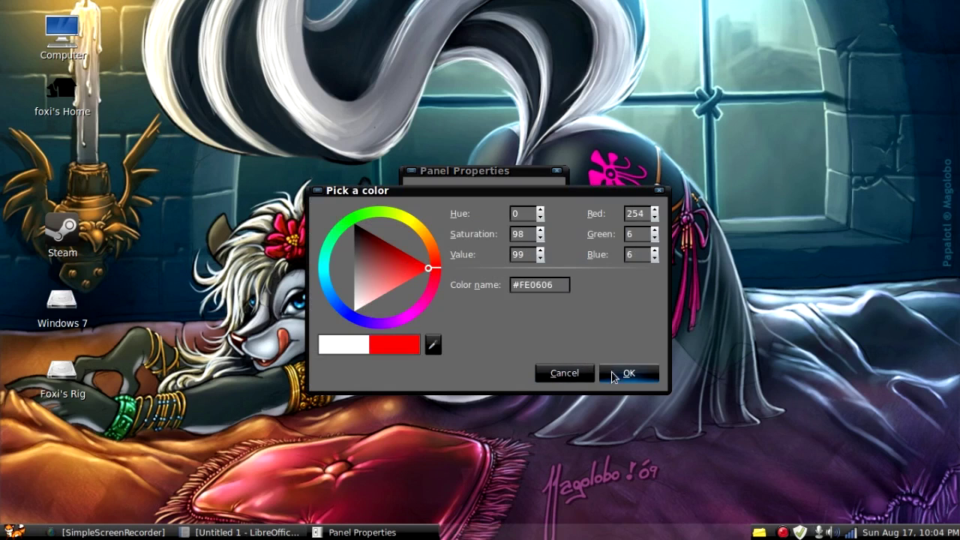
click(617, 372)
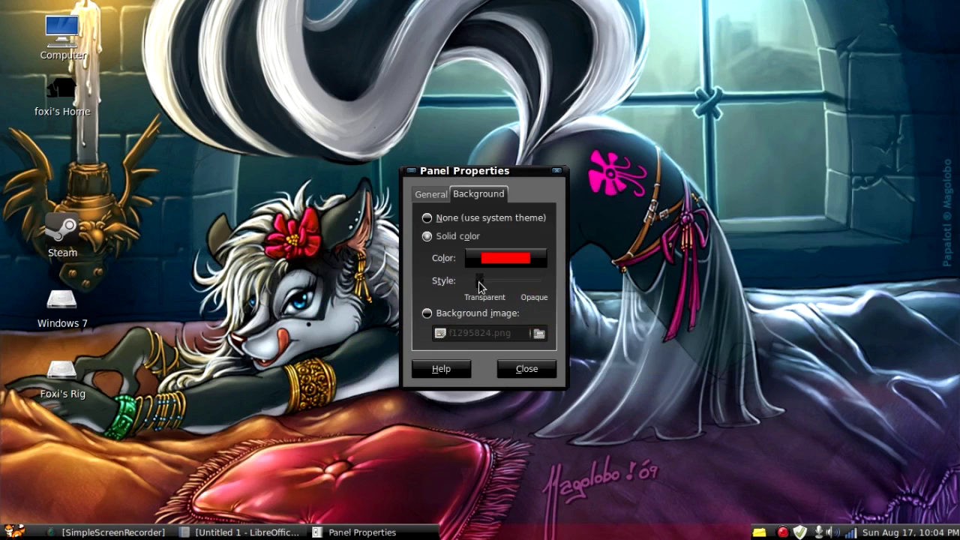
drag(479, 280, 590, 290)
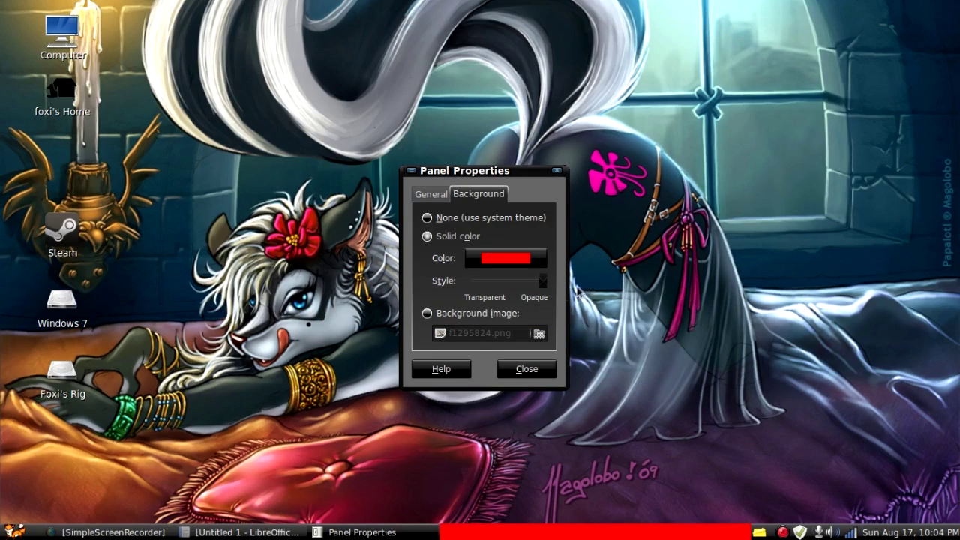
drag(429, 295, 479, 290)
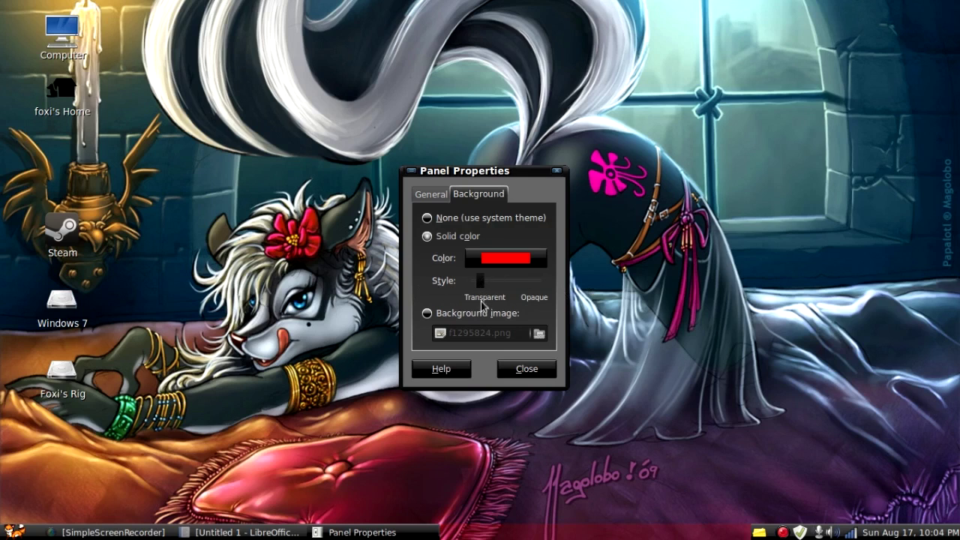
Step: Try f1533792.jpg as the panel background, revert to None, close settings and open the menu
click(442, 218)
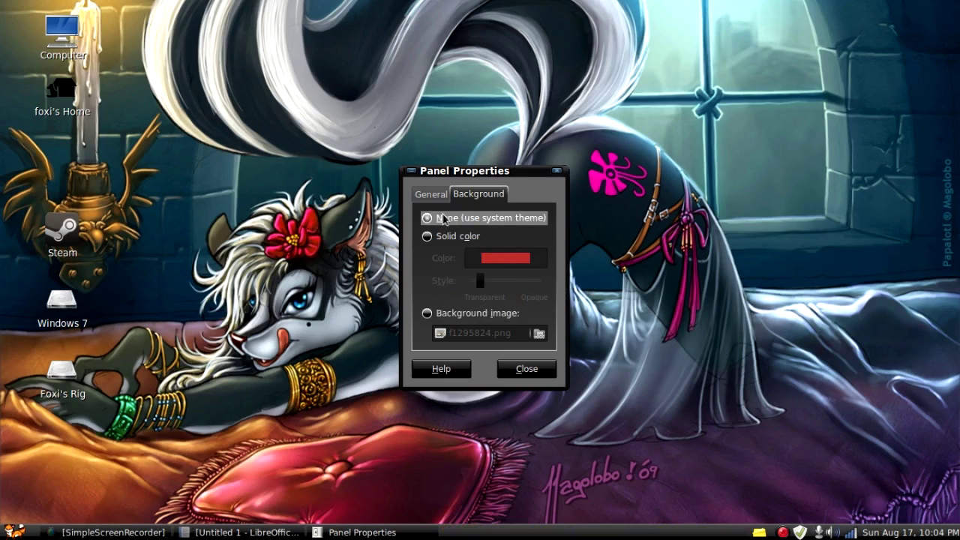
click(428, 316)
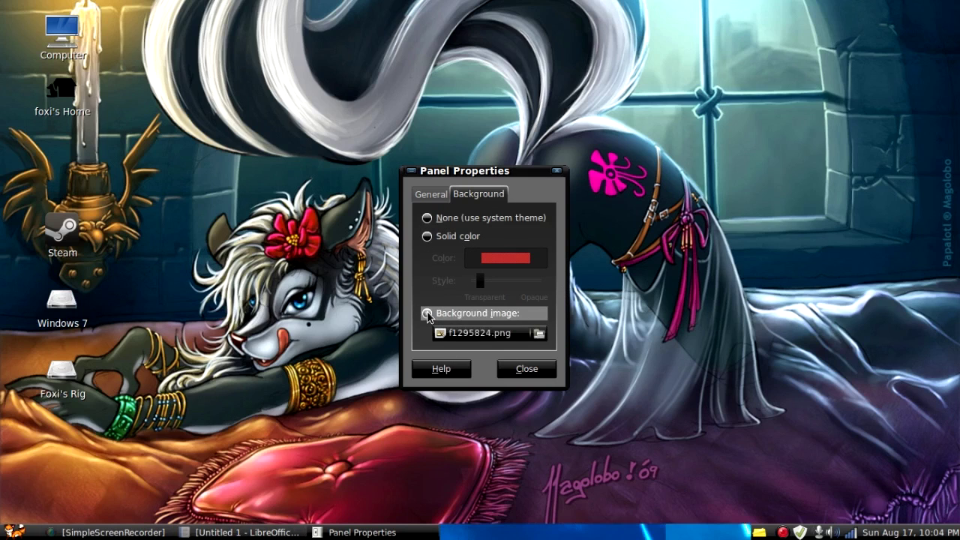
click(537, 335)
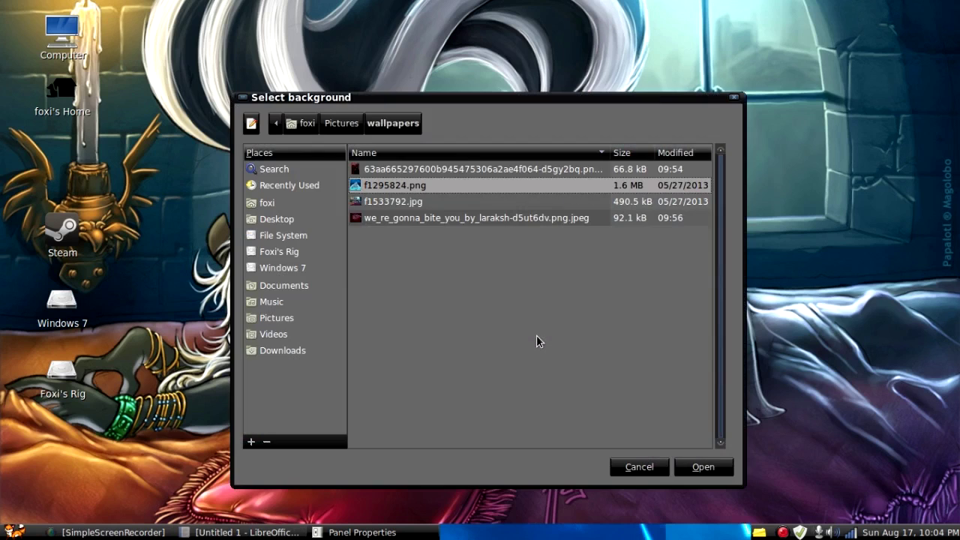
double_click(415, 203)
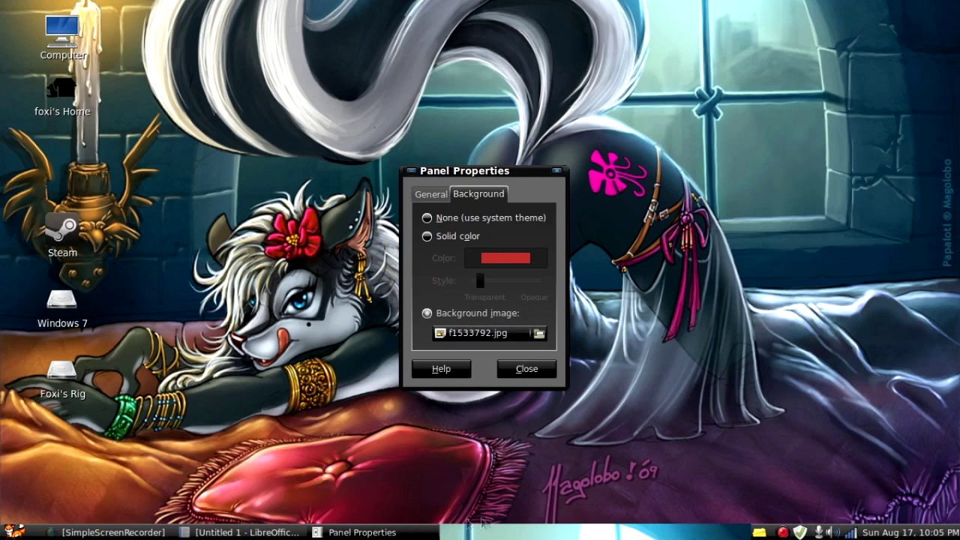
key(alt+n)
click(517, 371)
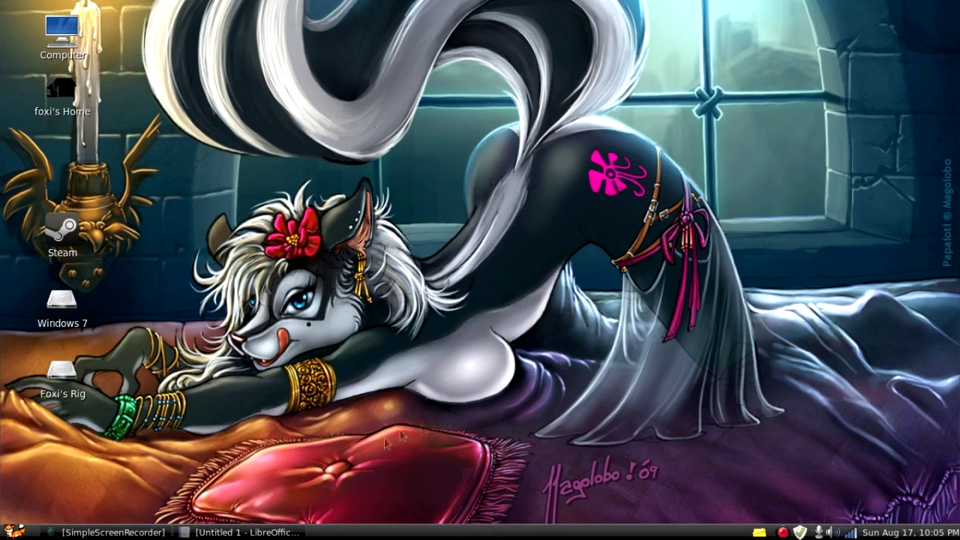
click(12, 531)
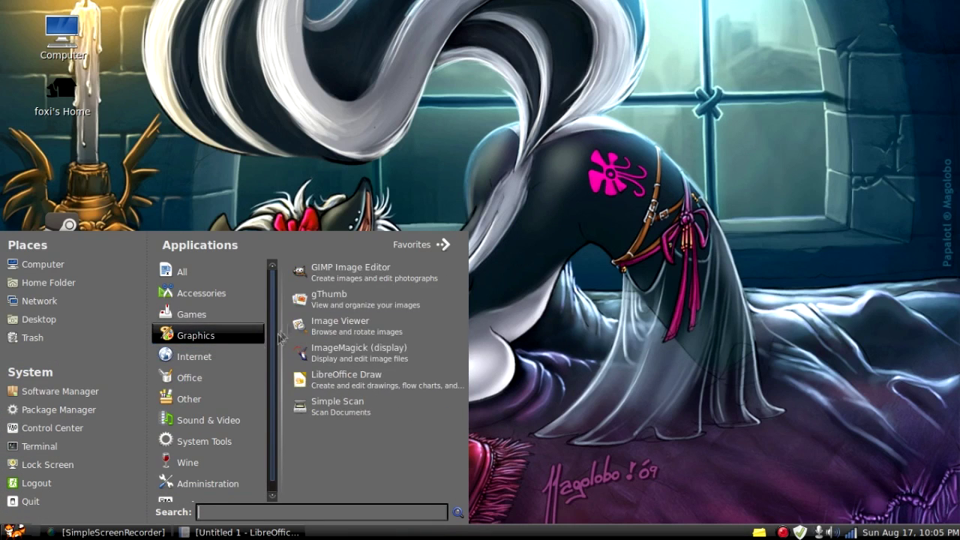
Step: Launch Firefox on the Linux Mint start page and bring up the toolbar visibility menu
mouse_move(225, 356)
click(347, 276)
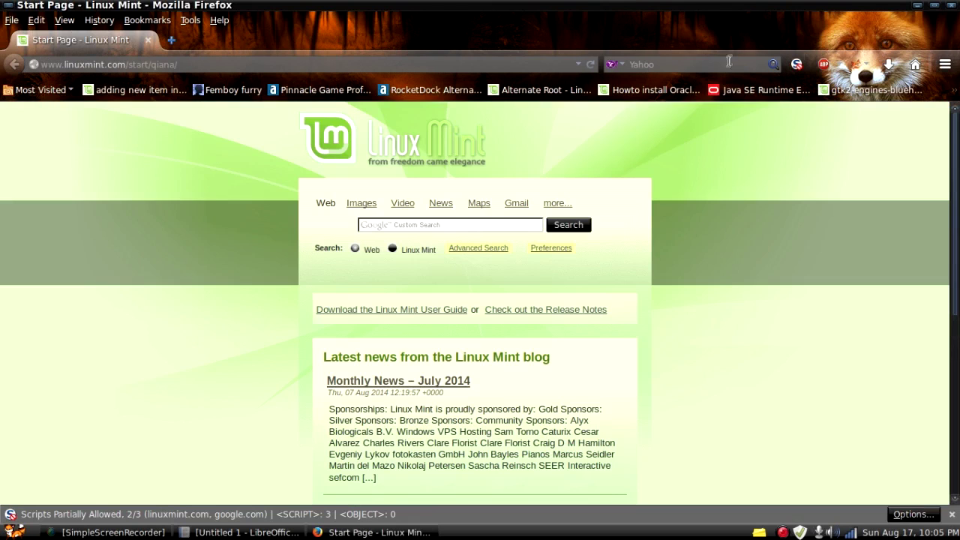
right_click(272, 27)
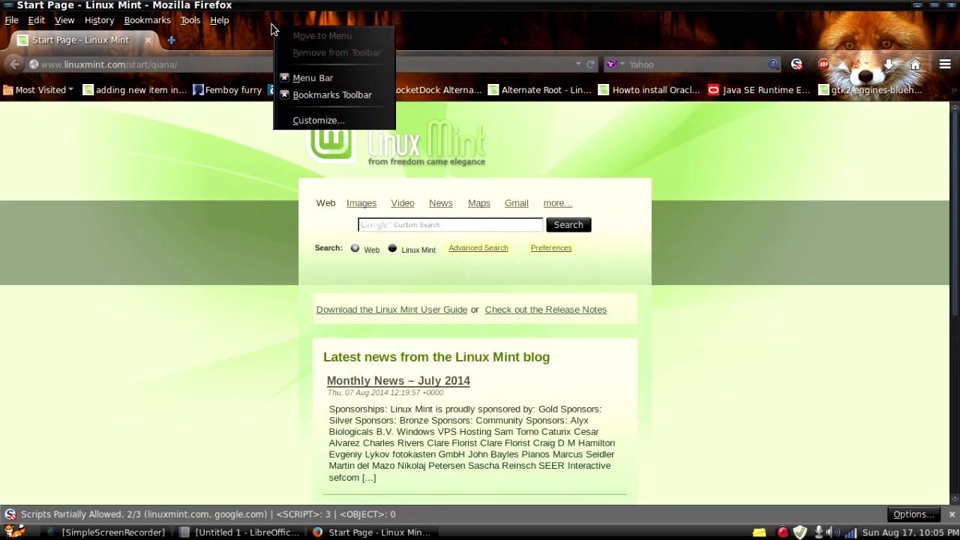
click(267, 36)
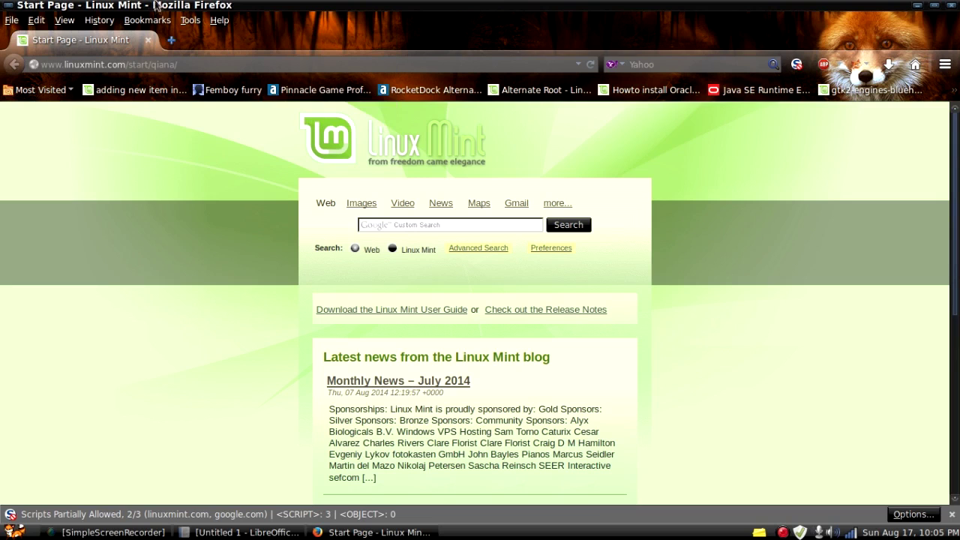
right_click(296, 32)
click(299, 21)
Step: Hide the Firefox menu bar, then show it again
right_click(299, 21)
click(320, 76)
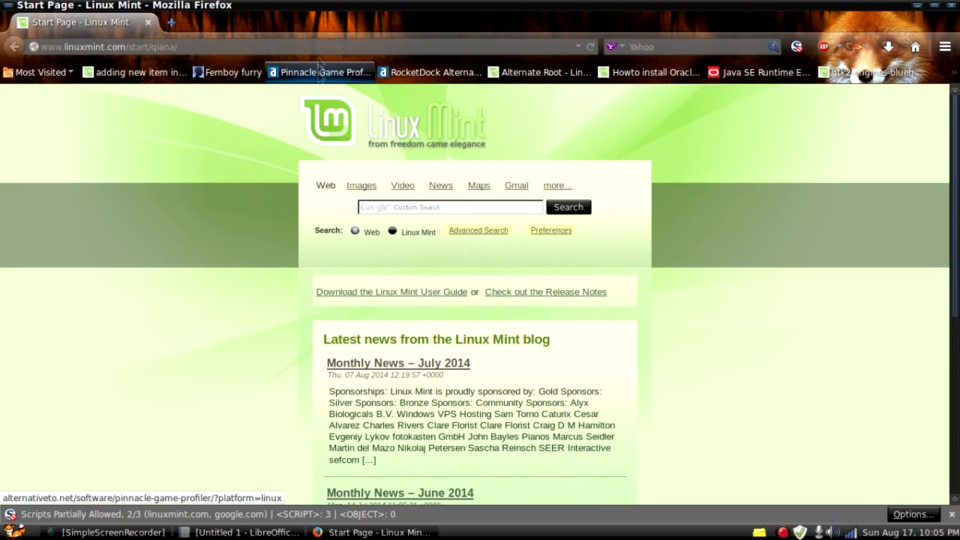
right_click(313, 24)
click(335, 76)
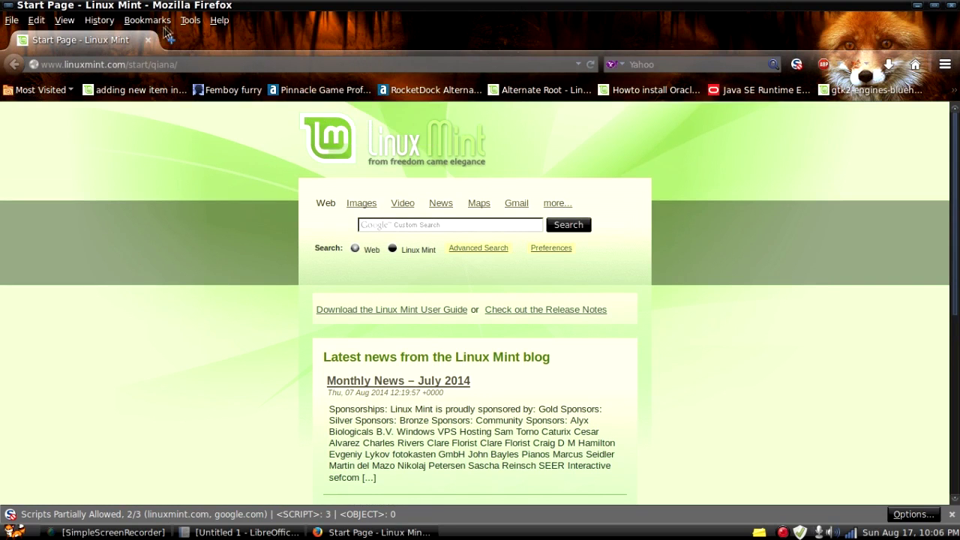
Step: Browse the Tools, View, History and Help menus, then close them
click(182, 24)
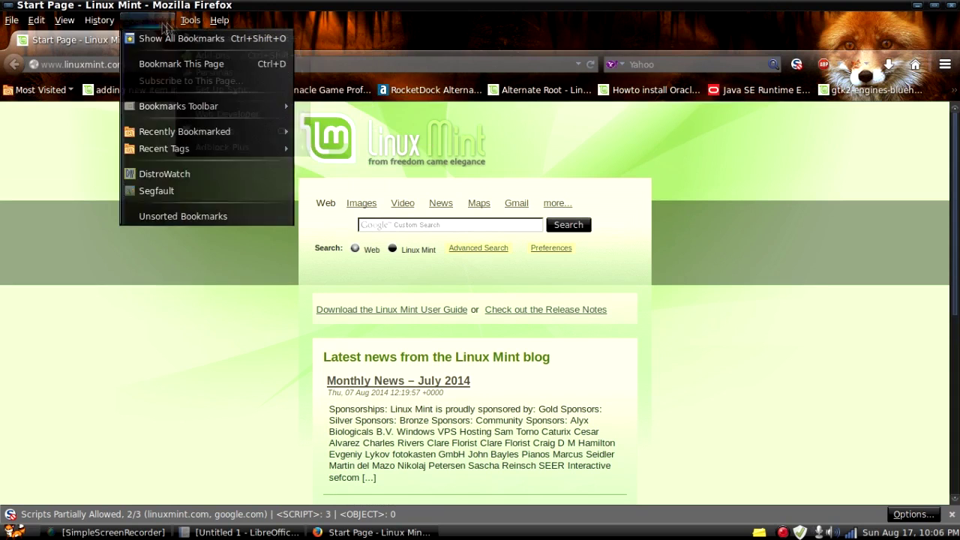
mouse_move(60, 29)
mouse_move(30, 25)
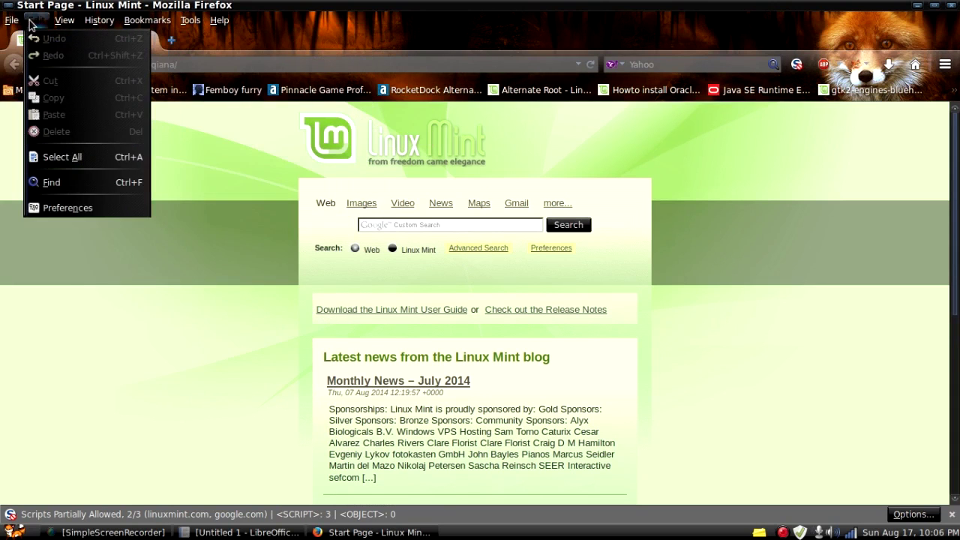
mouse_move(98, 24)
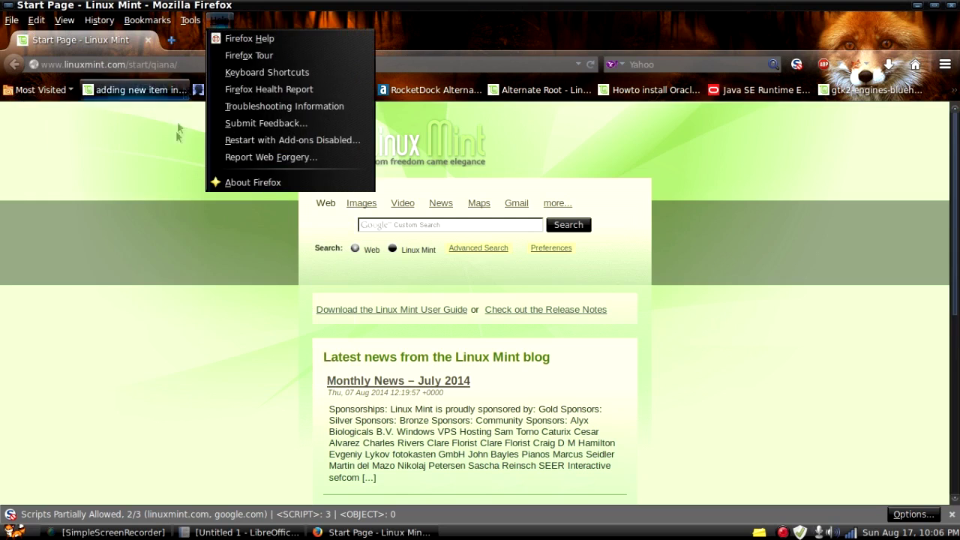
click(175, 155)
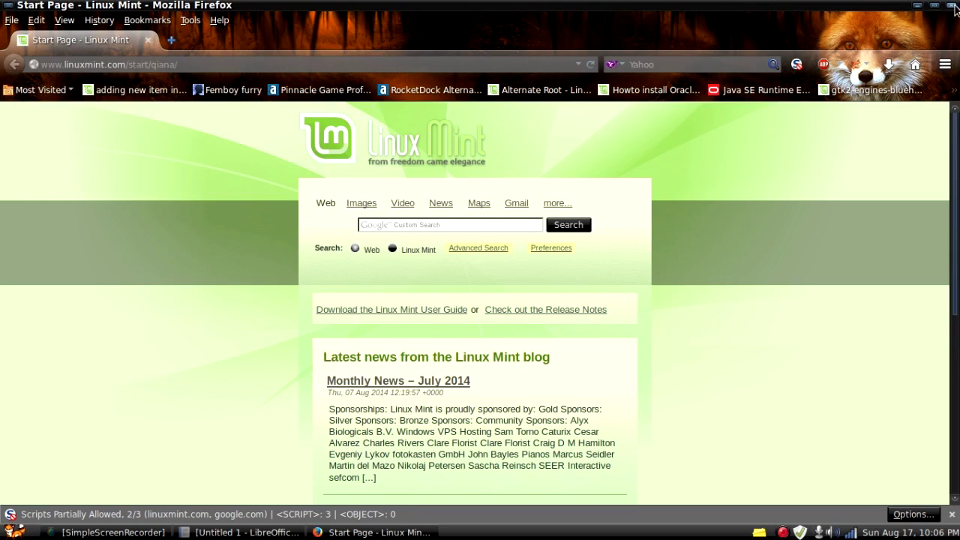